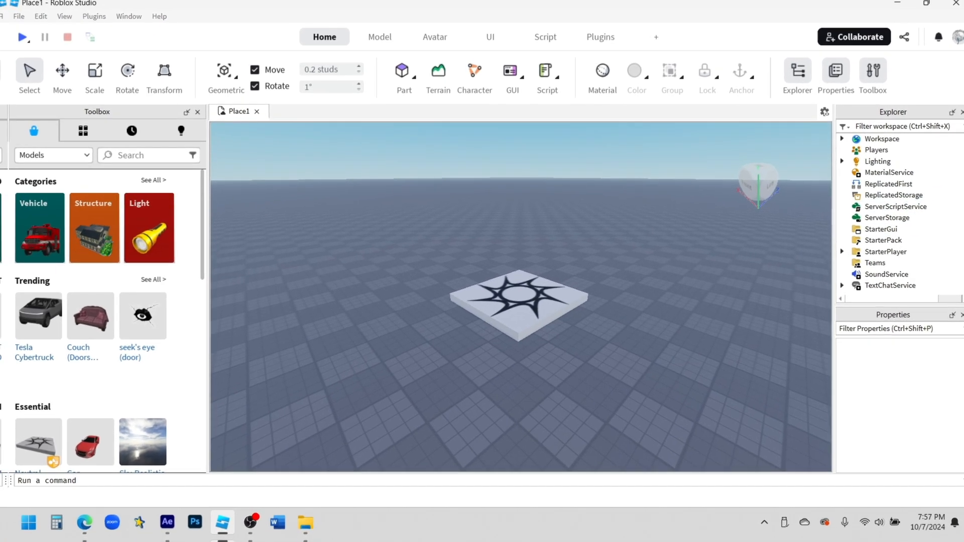
- Enter the Roblox username in Load Character and spawn the avatar at the origin as an R15 model
right_click_drag(508, 301, 532, 271)
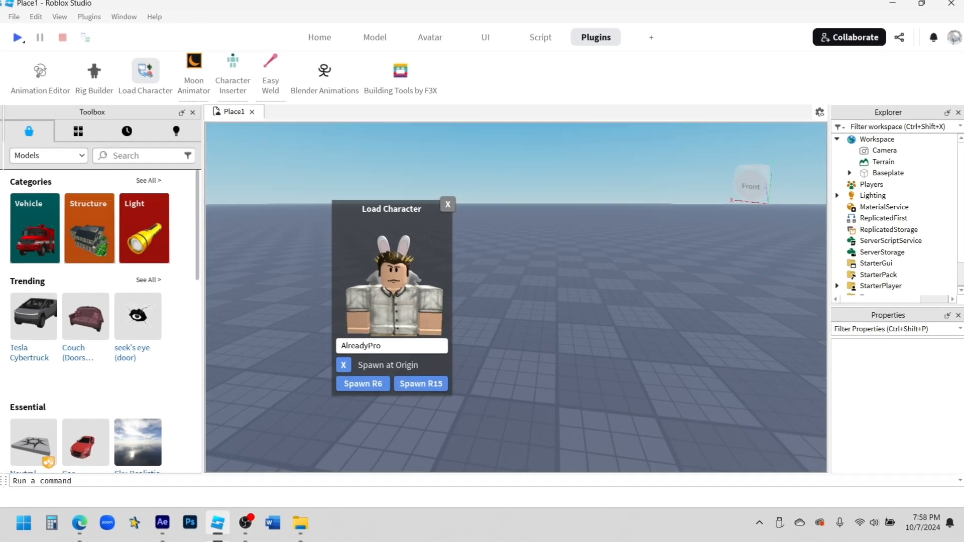
double_click(367, 345)
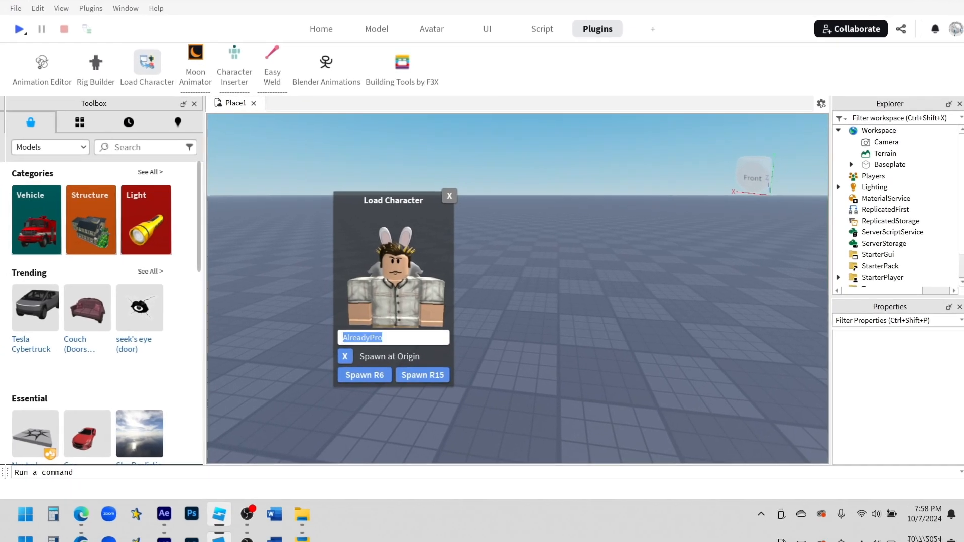
type("sinxluqz")
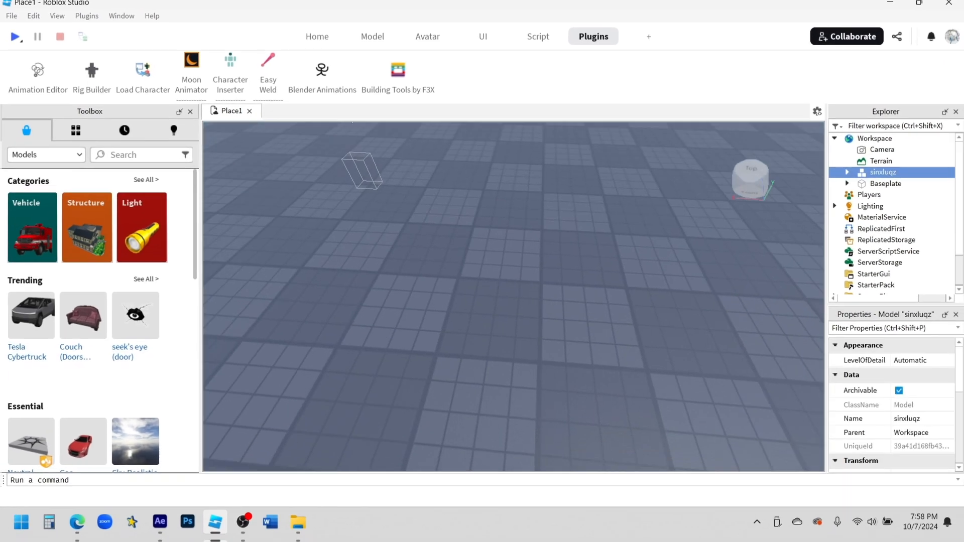
scroll(501, 241, "up", 4)
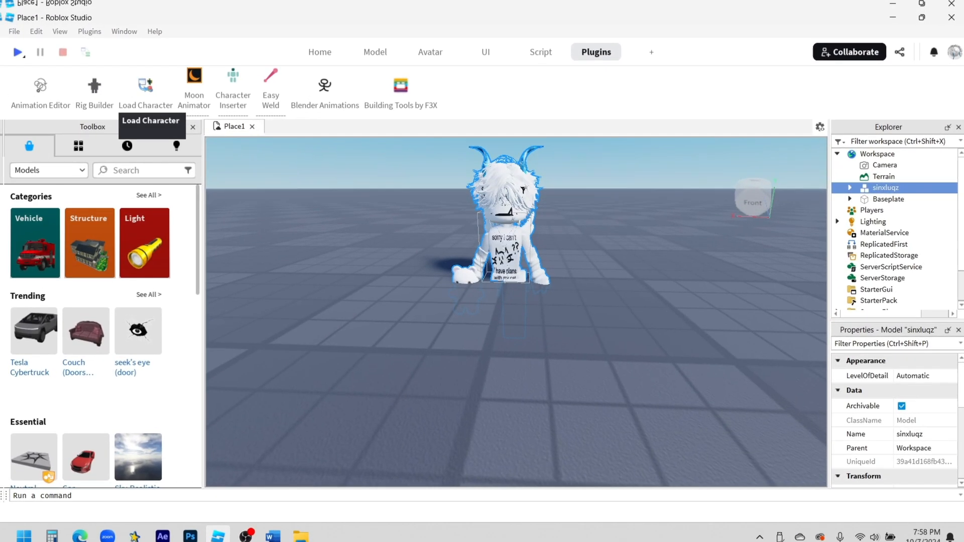
right_click_drag(502, 281, 502, 235)
scroll(502, 251, "up", 3)
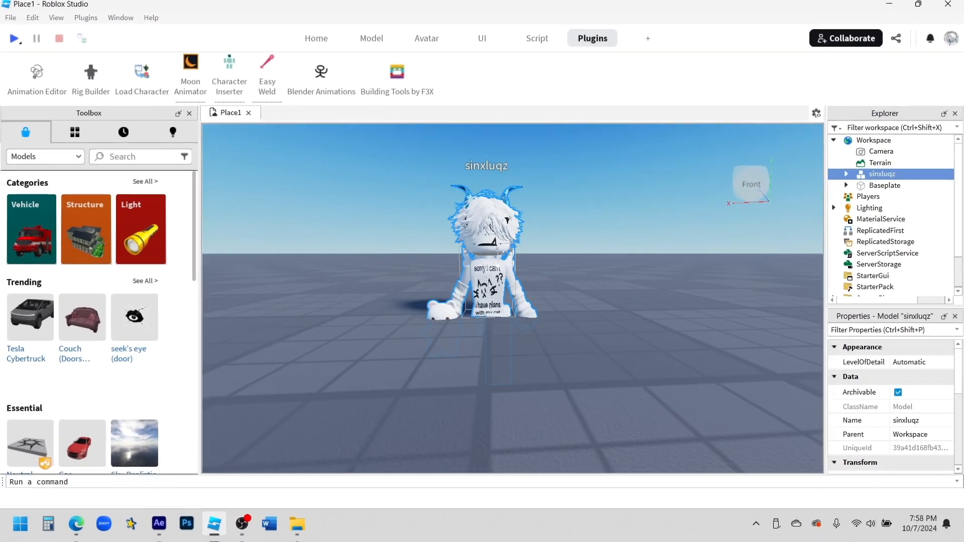
right_click_drag(502, 281, 484, 266)
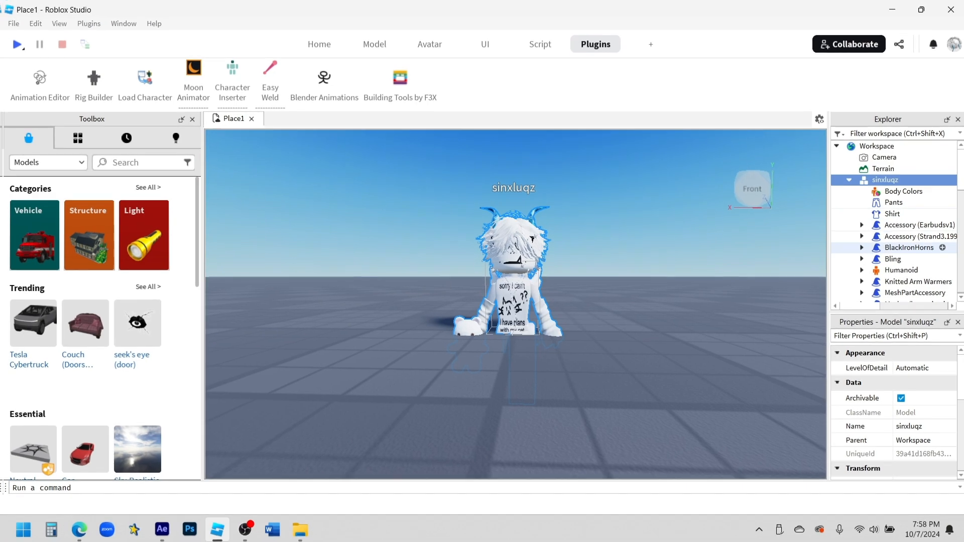
- Delete the Knitted Arm Warmers accessory from the spawned character and select the whole character model
scroll(510, 301, "down", 5)
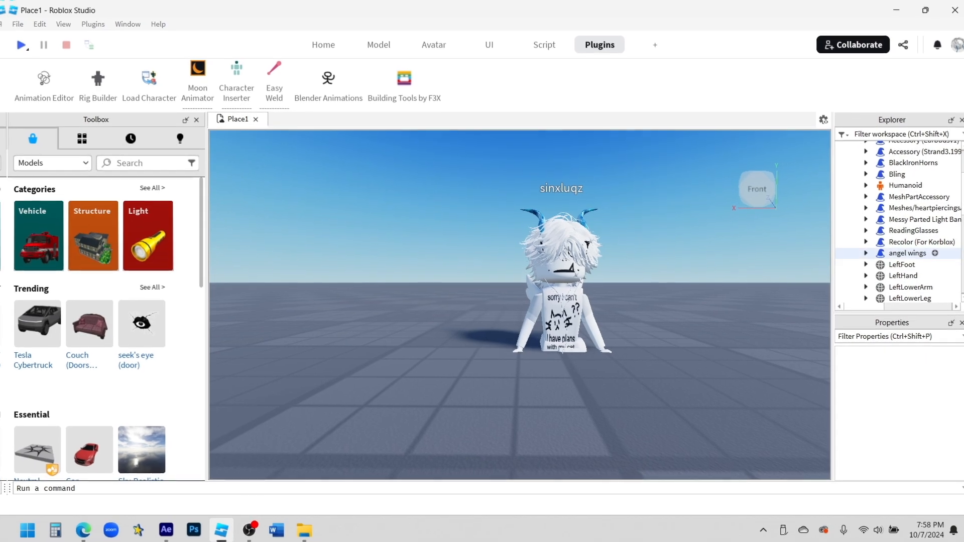
scroll(907, 240, "up", 3)
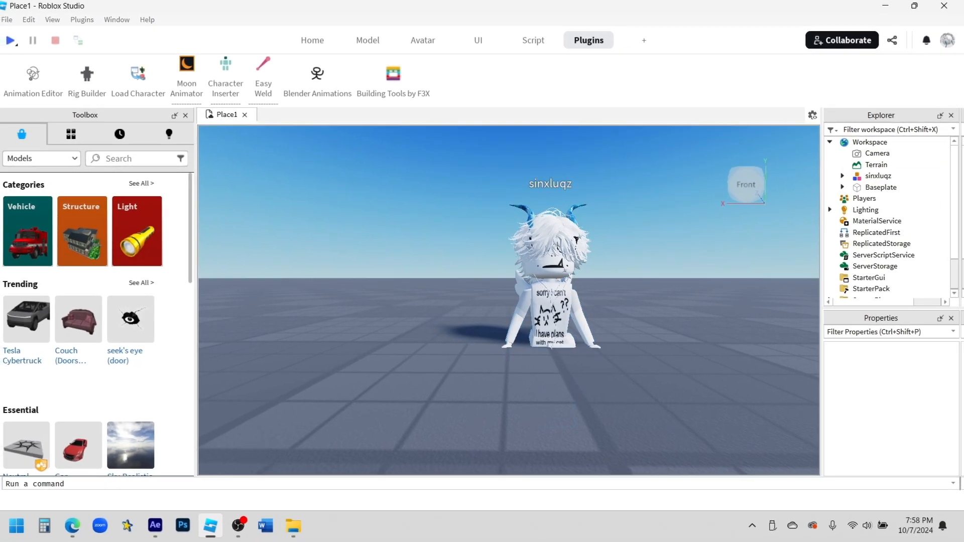
left_click(883, 174)
- Open Moon Animator with the character model added as a rig and place its window clear of the character
mouse_move(532, 281)
right_mouse_down()
mouse_move(502, 316)
mouse_move(527, 297)
mouse_move(527, 276)
right_mouse_up()
scroll(527, 296, "down", 4)
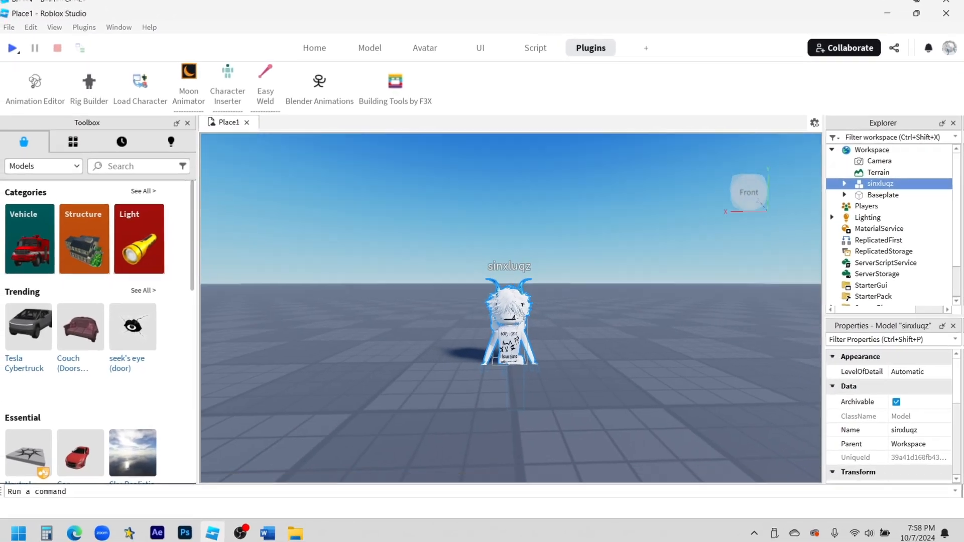
scroll(522, 286, "up", 4)
scroll(537, 321, "up", 4)
right_click_drag(537, 321, 537, 291)
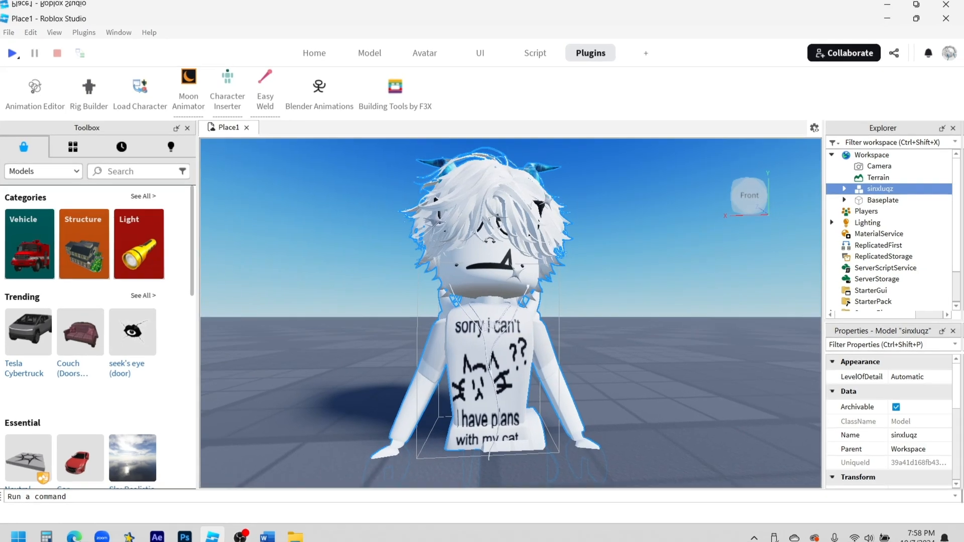
scroll(516, 301, "down", 5)
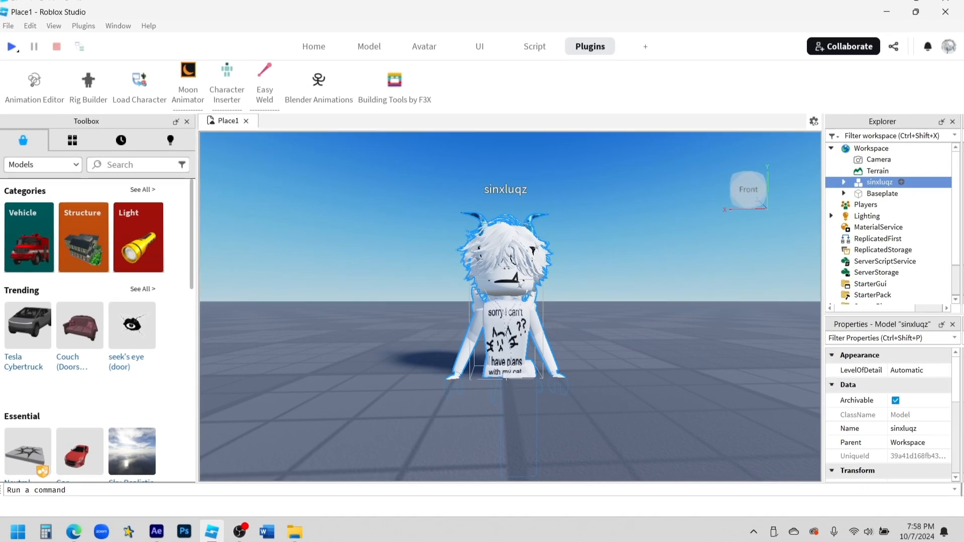
left_click(198, 75)
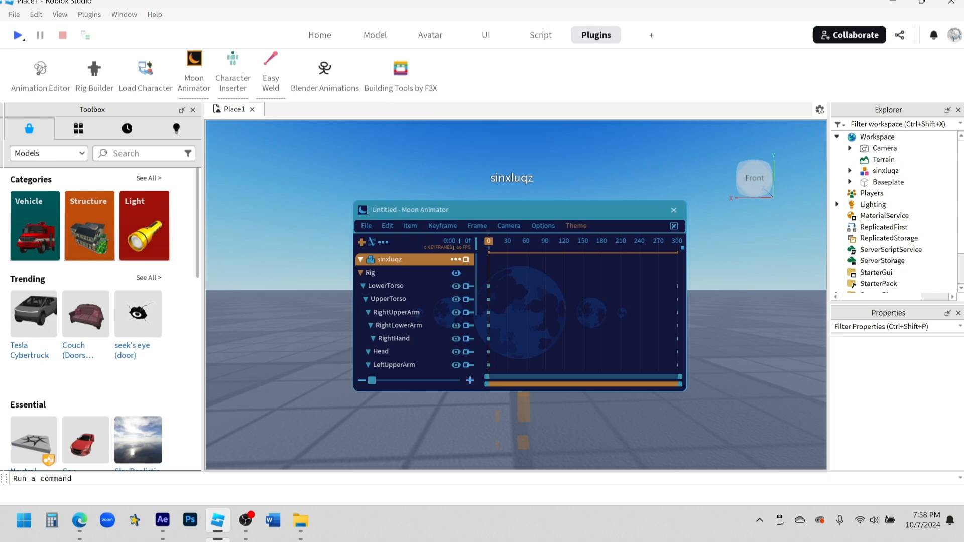
left_click_drag(520, 210, 581, 194)
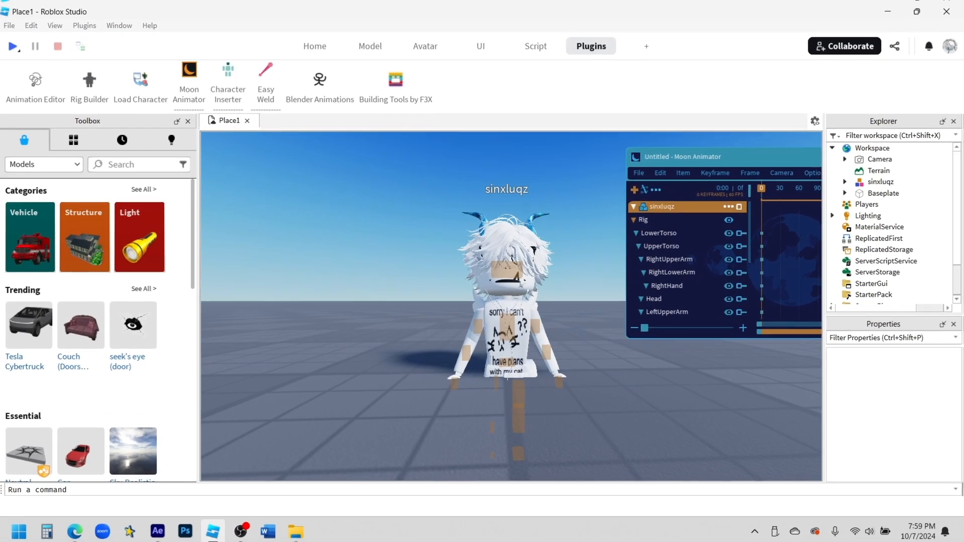
left_click_drag(683, 157, 715, 167)
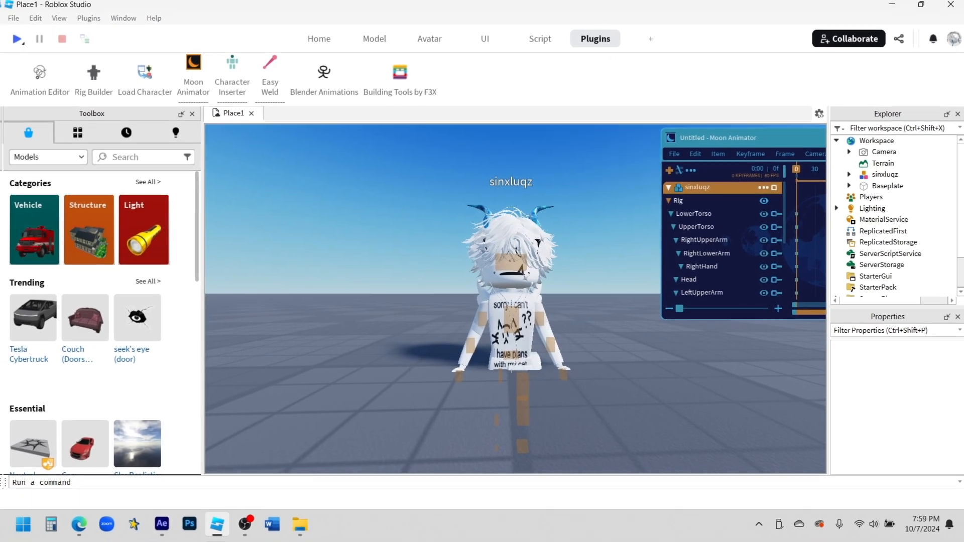
- Pose the rig's head, arms and legs at frame 0 in Moon Animator
right_click_drag(515, 299, 467, 306)
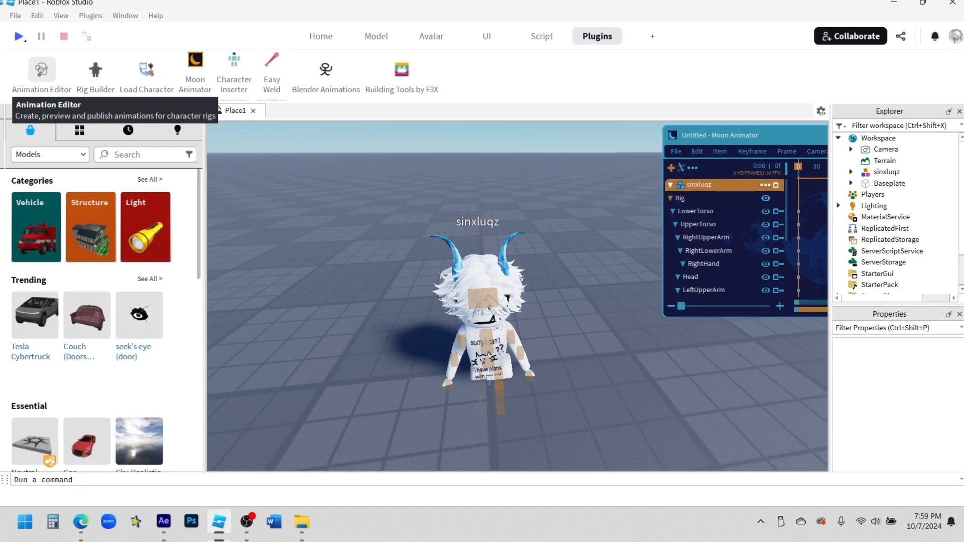
right_click_drag(482, 301, 482, 271)
scroll(482, 301, "up", 5)
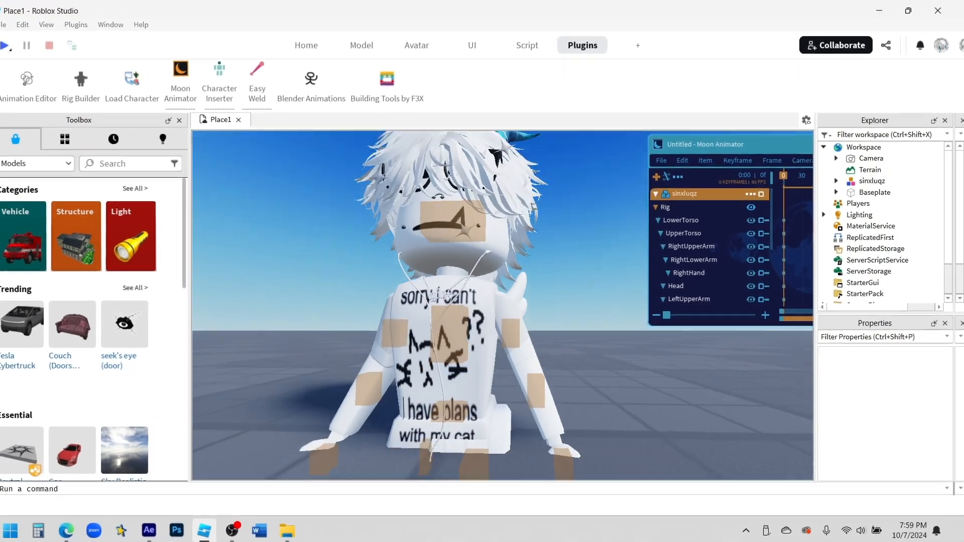
scroll(481, 302, "down", 5)
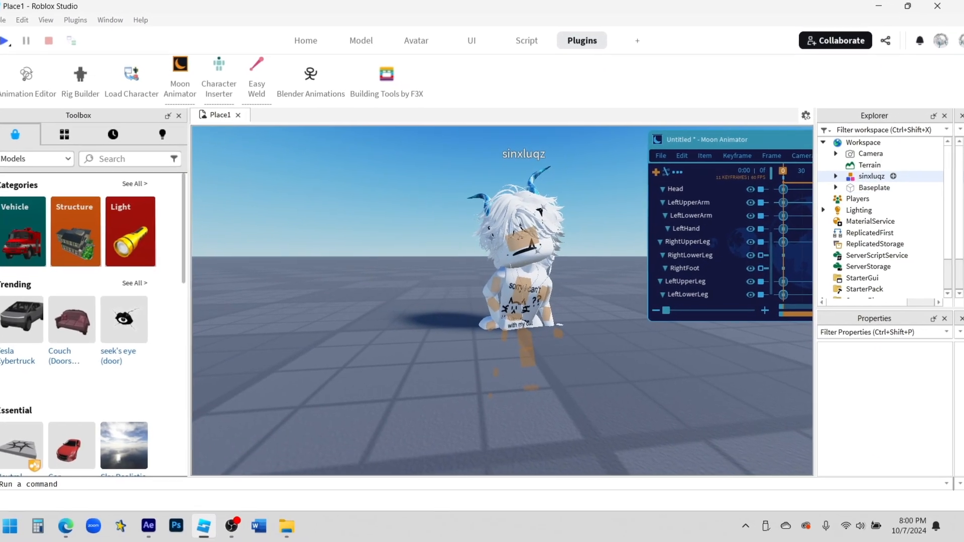
- Export the posed character model to a file
right_click(882, 184)
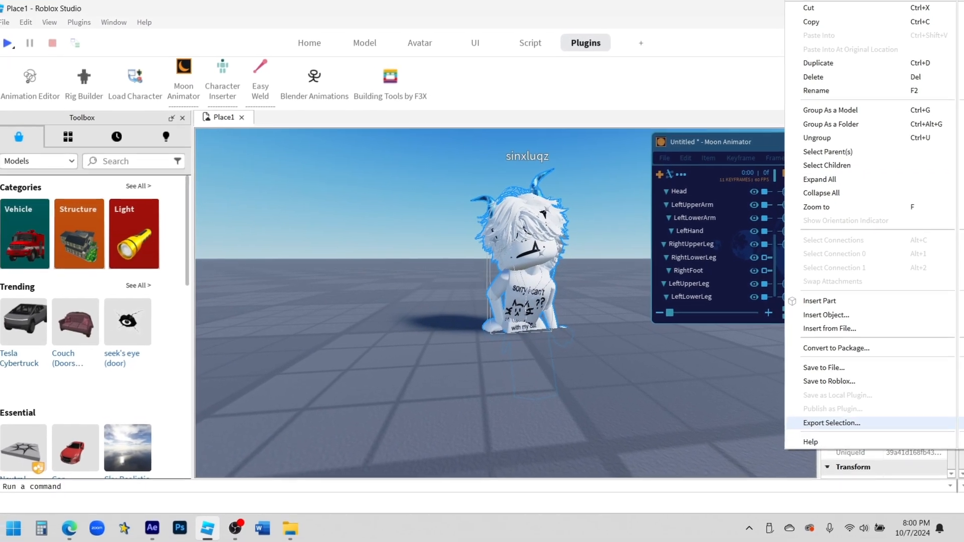
left_click(818, 177)
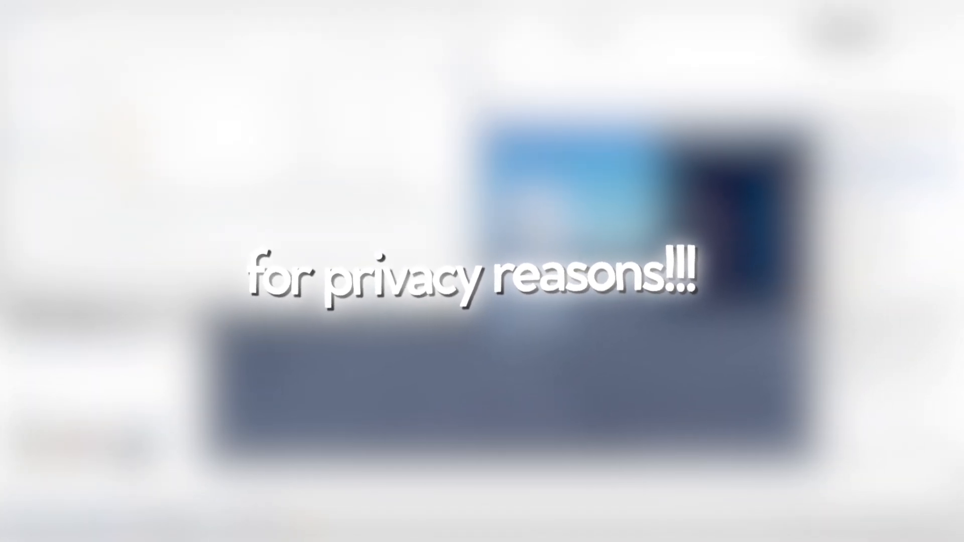
scroll(281, 165, "down", 3)
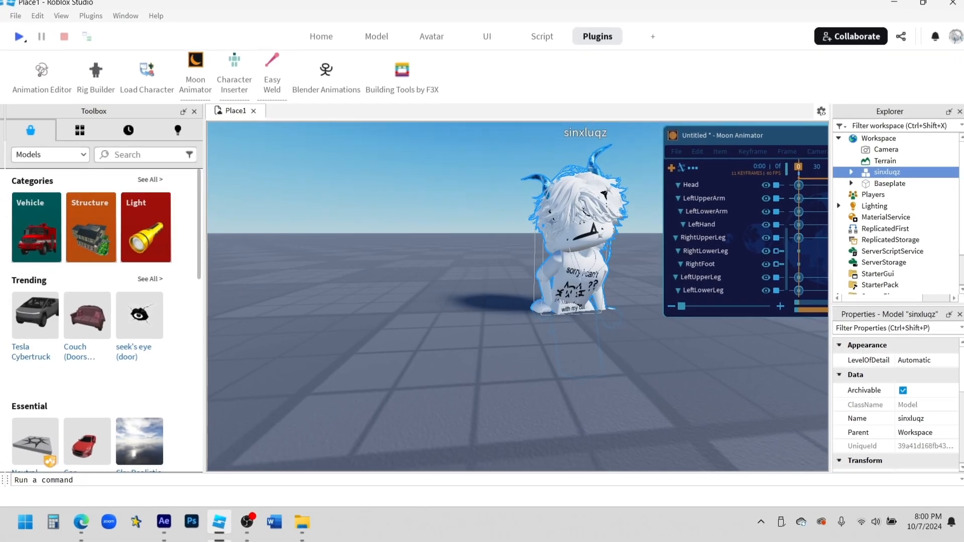
right_click_drag(467, 301, 547, 301)
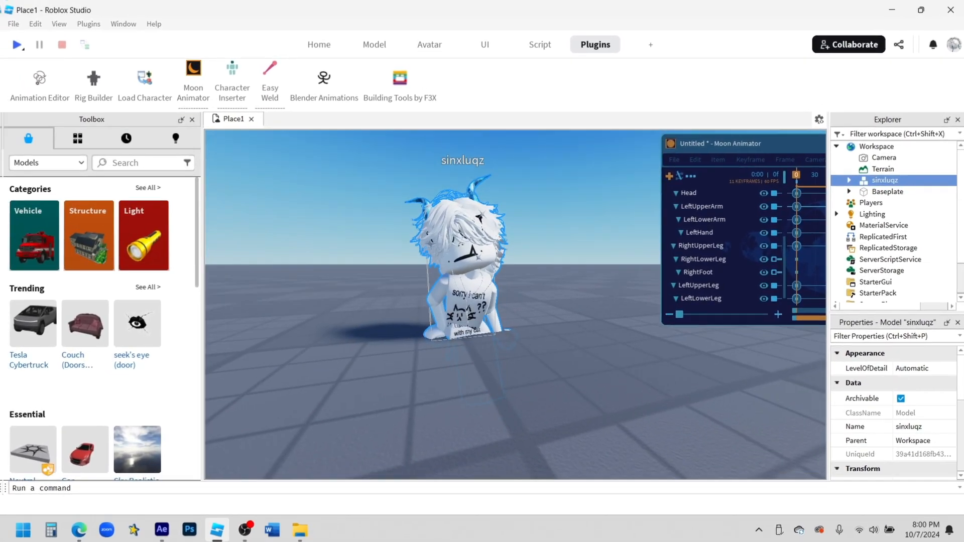
scroll(466, 306, "up", 3)
mouse_move(467, 306)
right_mouse_down()
mouse_move(467, 251)
mouse_move(466, 296)
right_mouse_up()
scroll(467, 296, "down", 3)
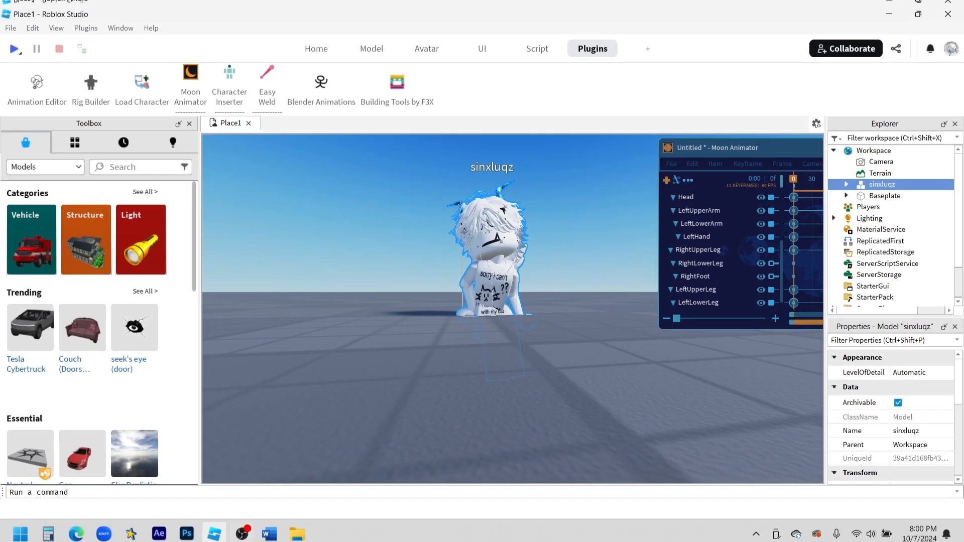
- Switch to After Effects and create a composition 1080 px wide and 1920 px high
mouse_move(243, 526)
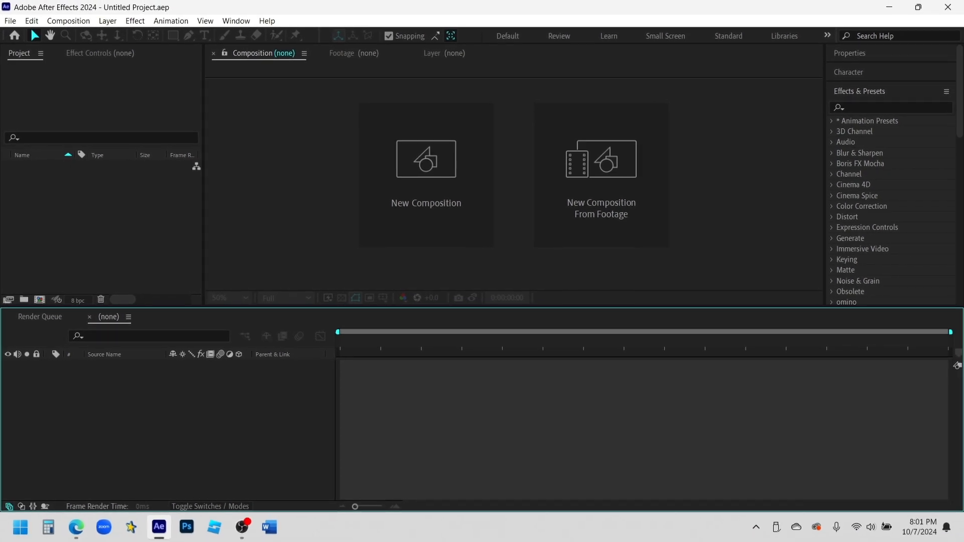
left_click(425, 173)
left_click(372, 416)
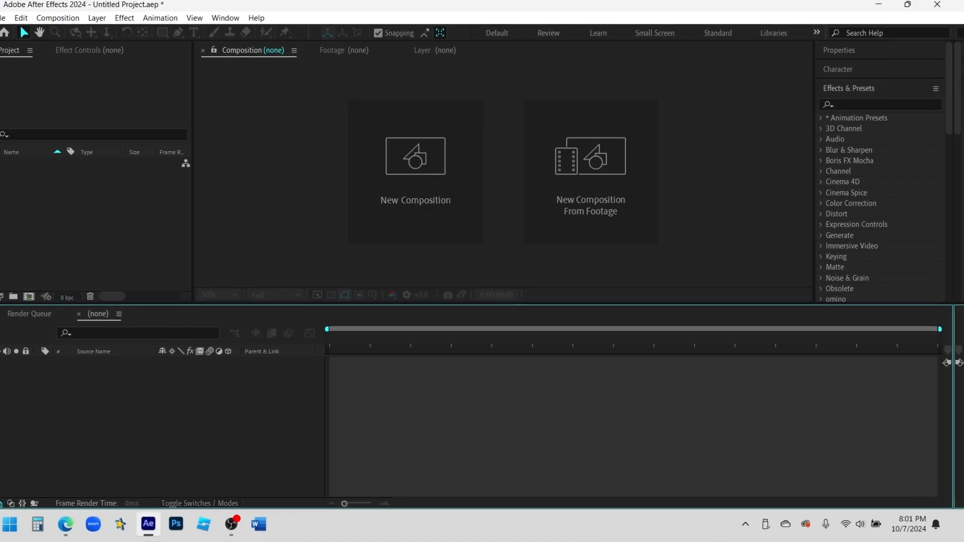
key("ctrl+n")
key("Tab")
type("1080")
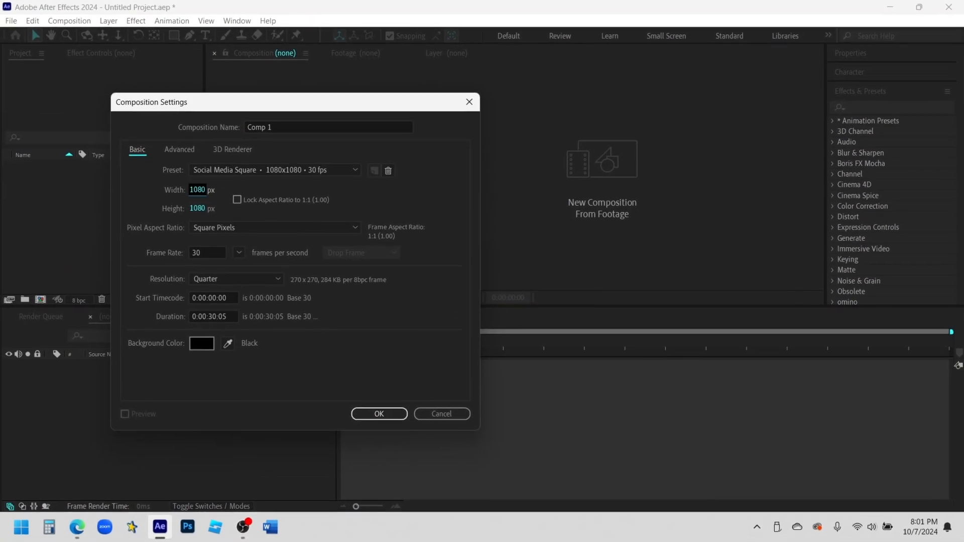
key("Tab")
type("1920")
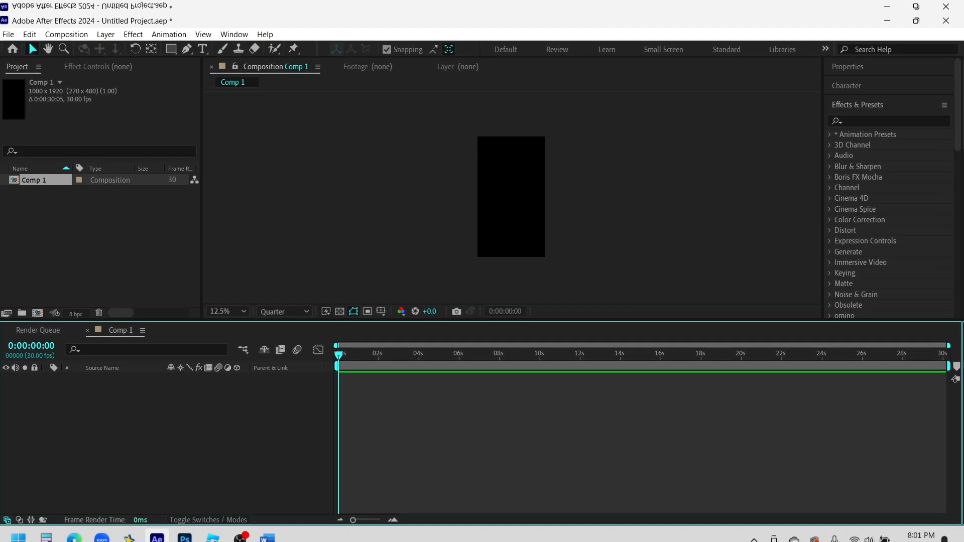
- Add a bright green solid filling the composition and apply the Video Copilot Element effect to it
scroll(511, 197, "up", 1)
left_click(227, 311)
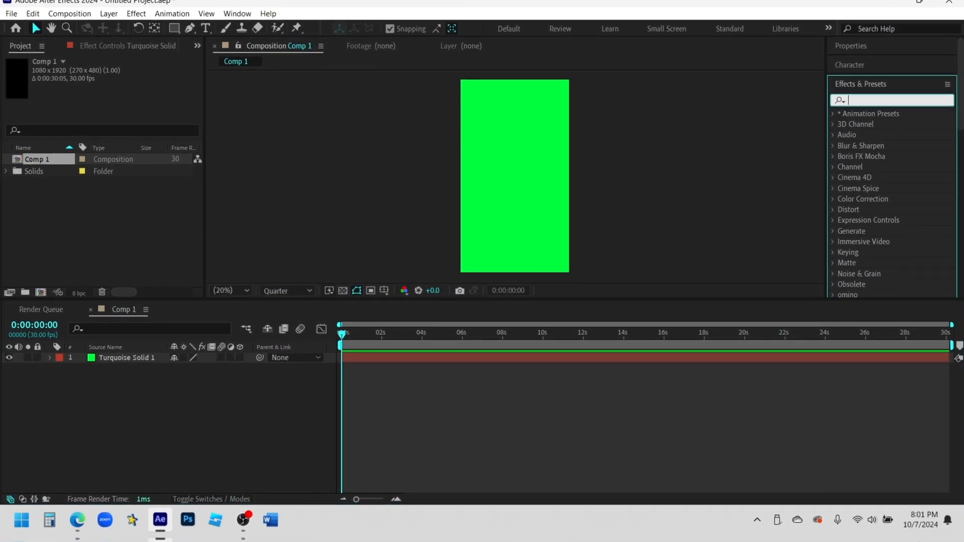
type("lement")
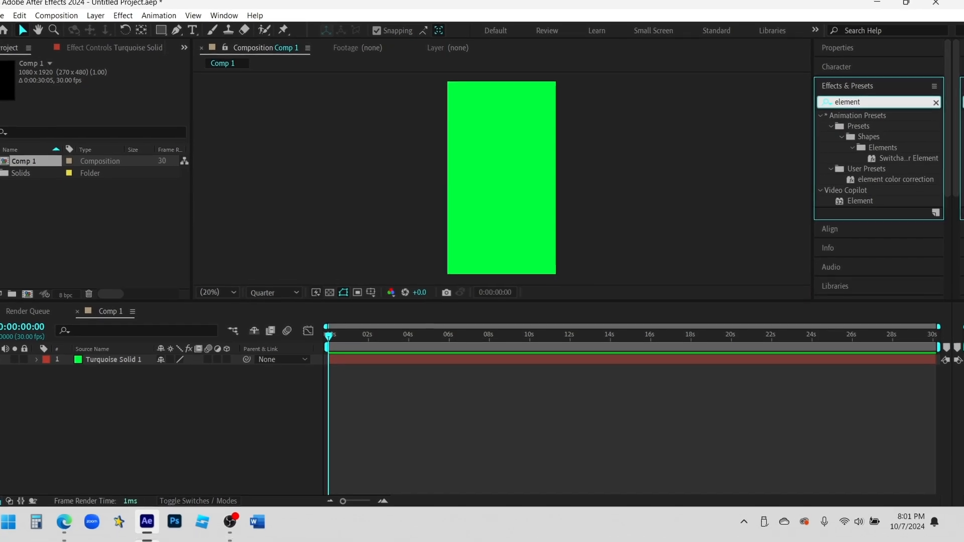
left_click_drag(860, 201, 864, 196)
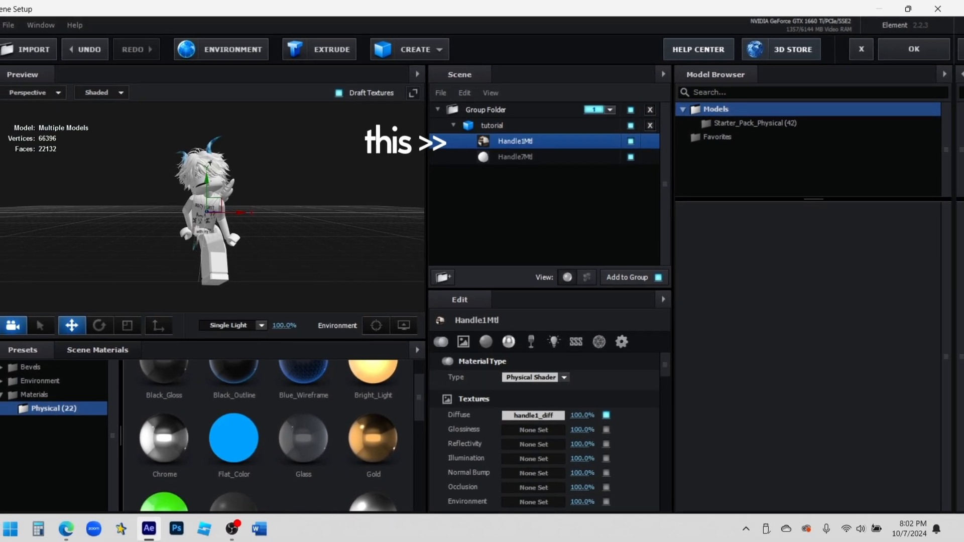
- Replace Handle1Mtl with the Chrome material, reuse its copied Diffuse texture handle1_diff as Reflectivity, and accept the Element scene
right_click(540, 414)
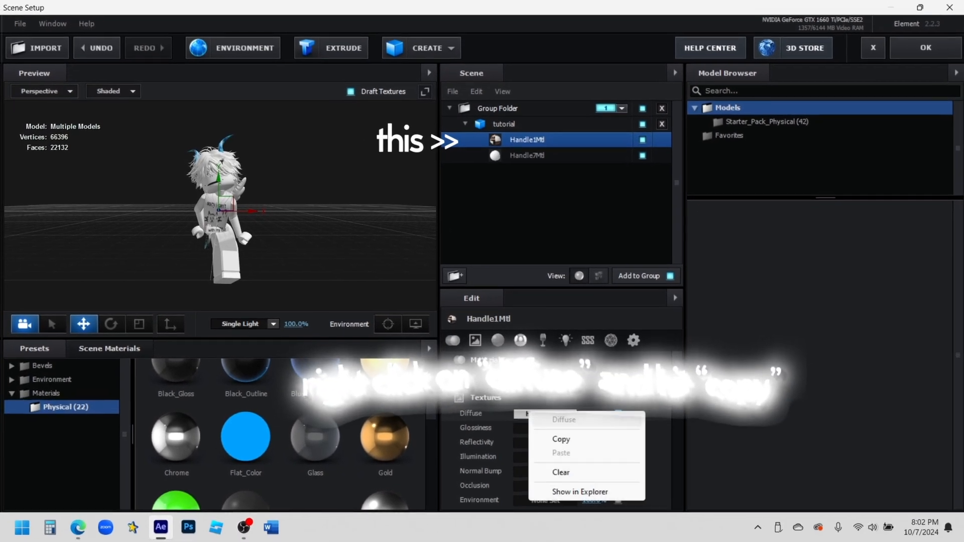
left_click(559, 442)
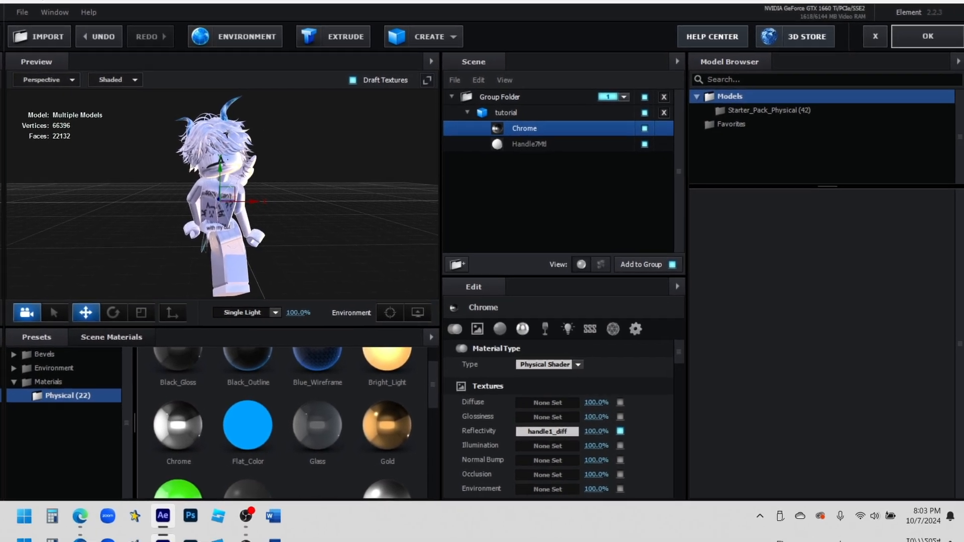
left_click(924, 57)
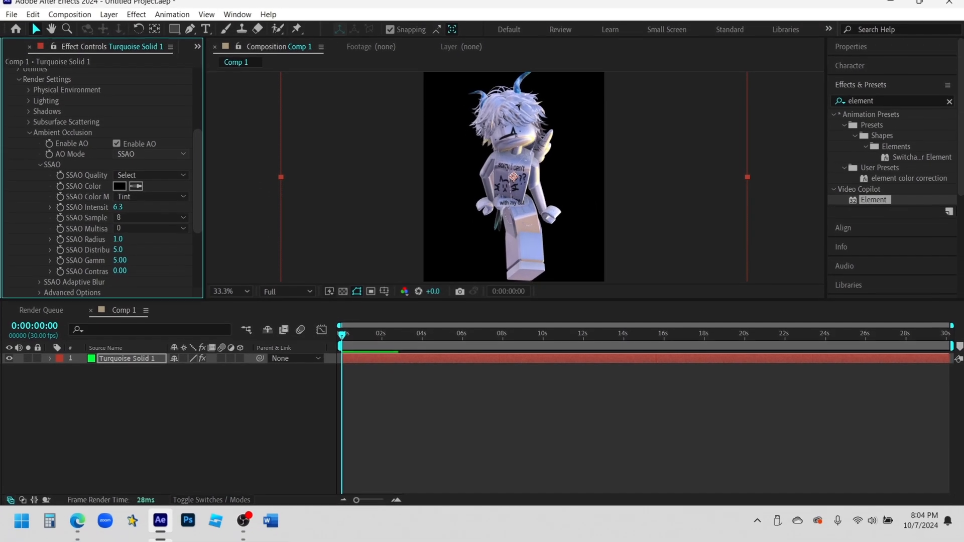
- Fit the whole composition in the viewer and collapse the Element effect's settings
left_click(229, 291)
left_click(256, 90)
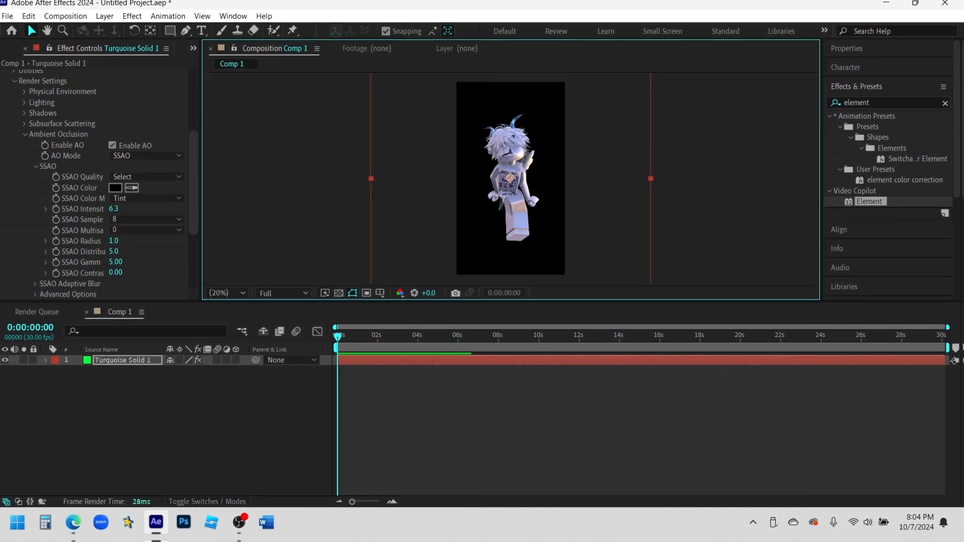
scroll(95, 185, "up", 5)
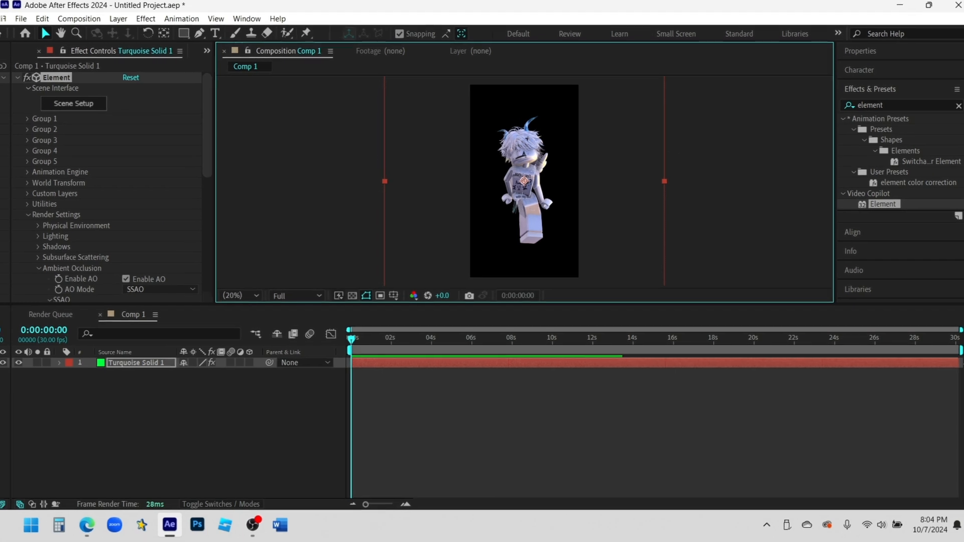
left_click(17, 78)
left_click(176, 426)
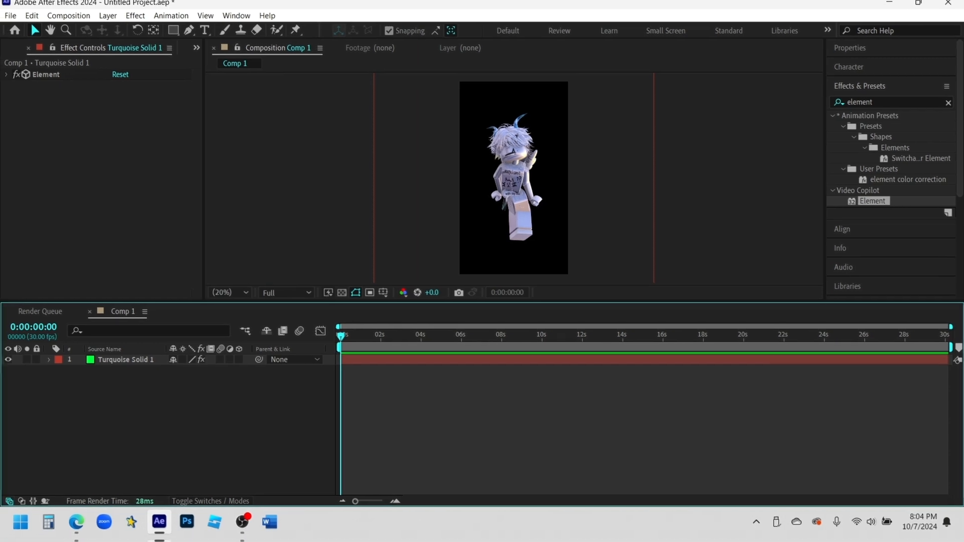
- Add a two-node camera to Comp 1 with the 15mm preset
key("ctrl+alt+shift+c")
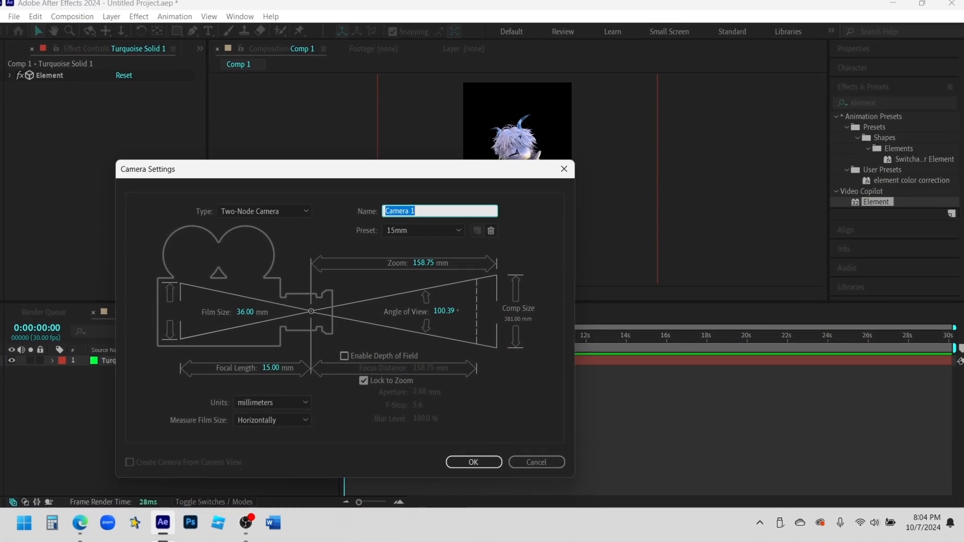
left_click(425, 239)
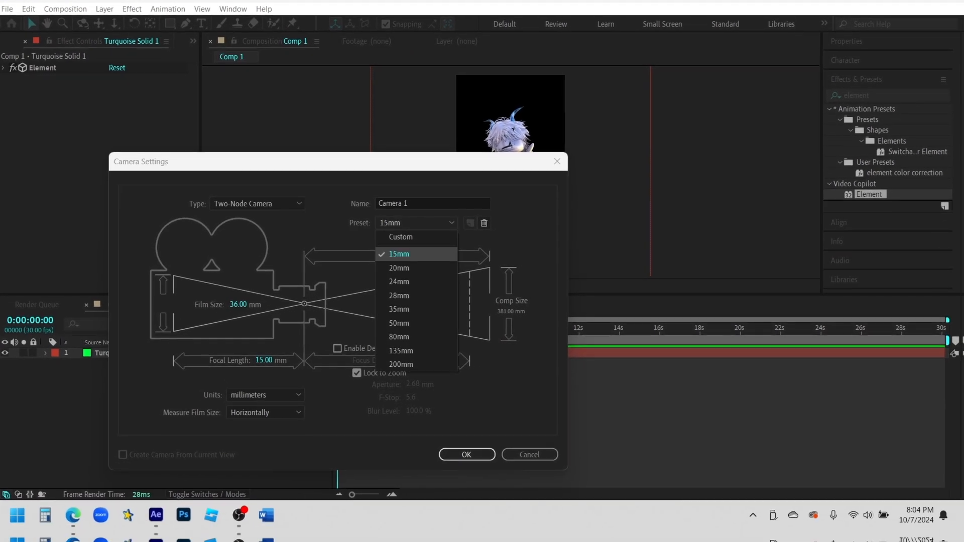
key("Escape")
key("Return")
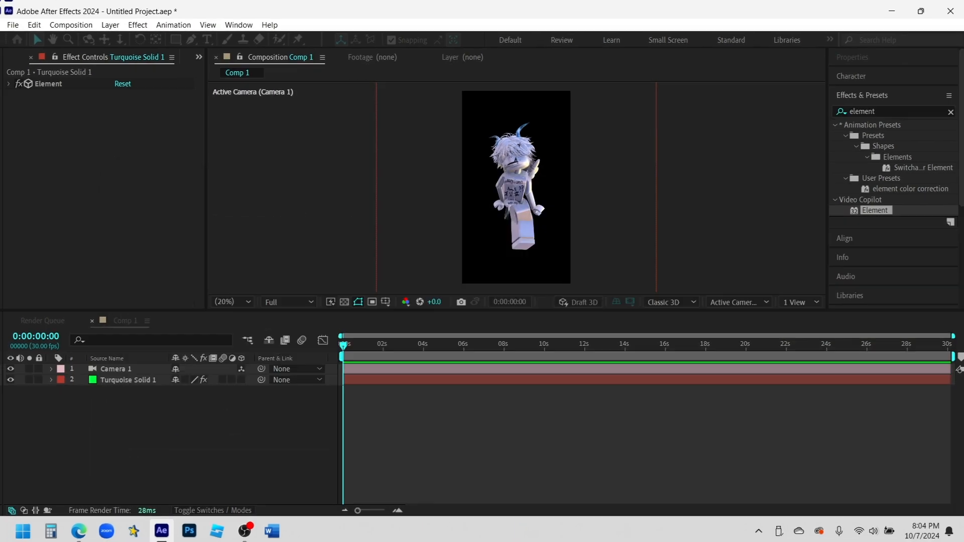
scroll(519, 184, "up", 2)
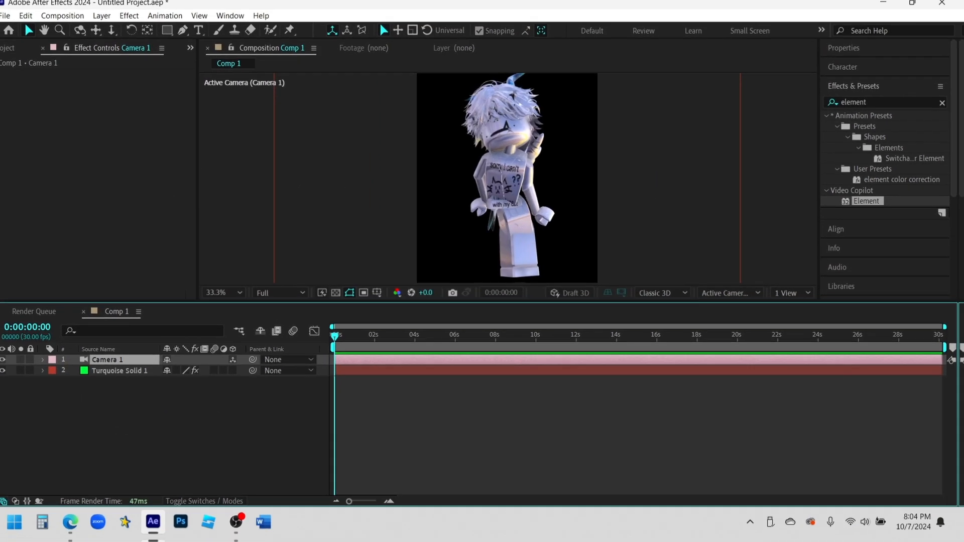
left_click(14, 366)
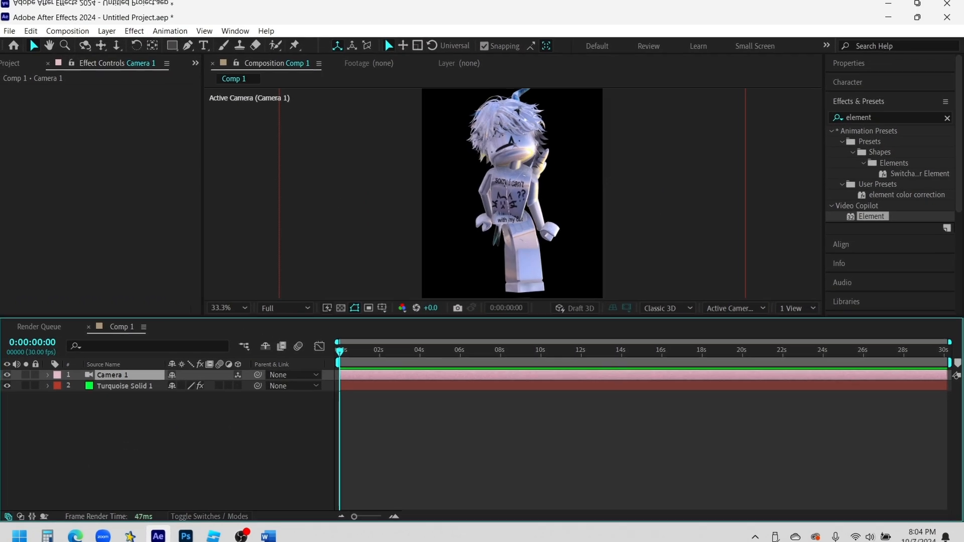
left_click(5, 364)
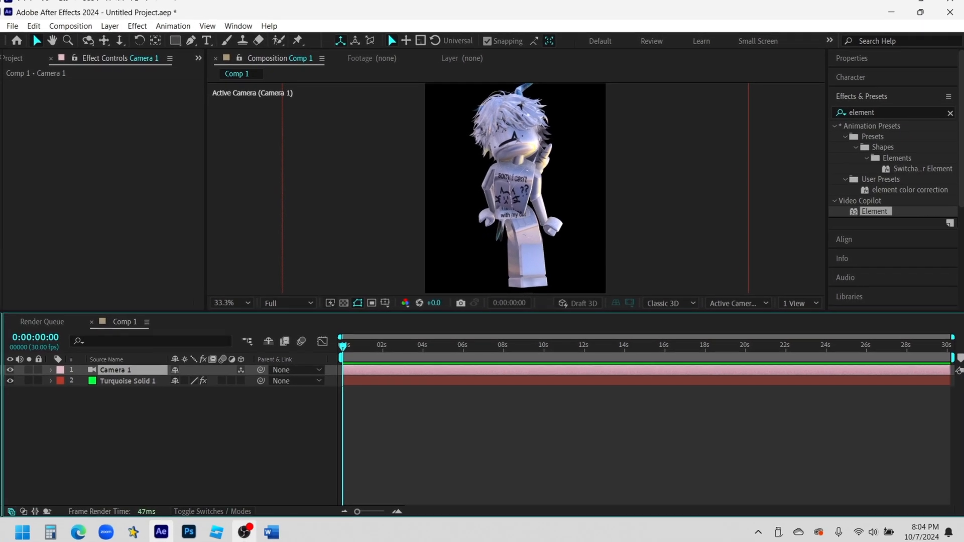
- Add a null object to the composition and parent Camera 1 to it
mouse_move(236, 527)
key("ctrl+alt+shift+y")
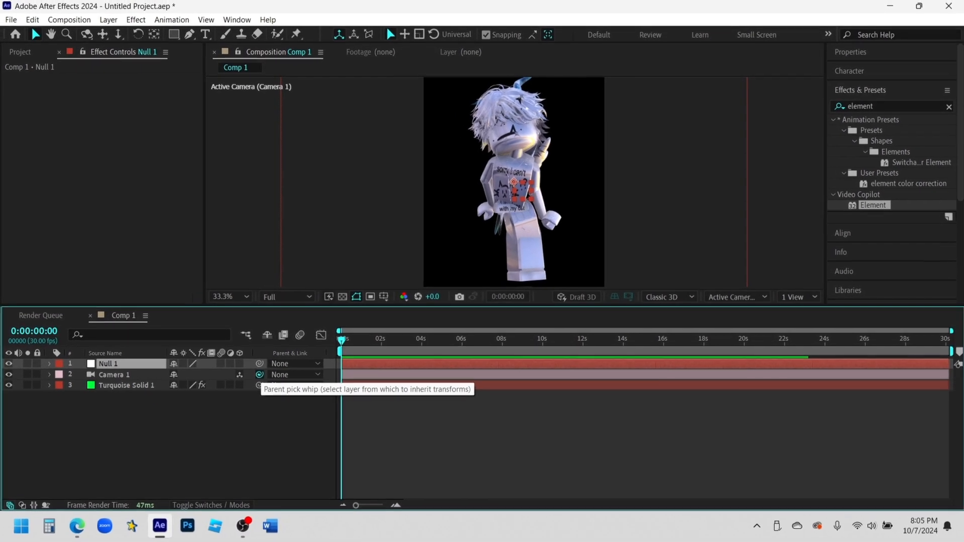
left_click_drag(259, 376, 150, 372)
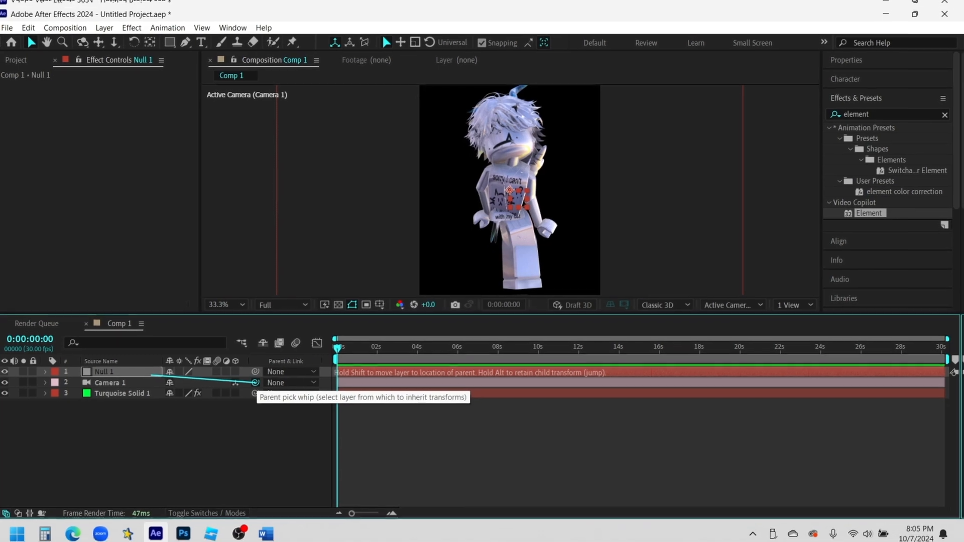
left_click(291, 382)
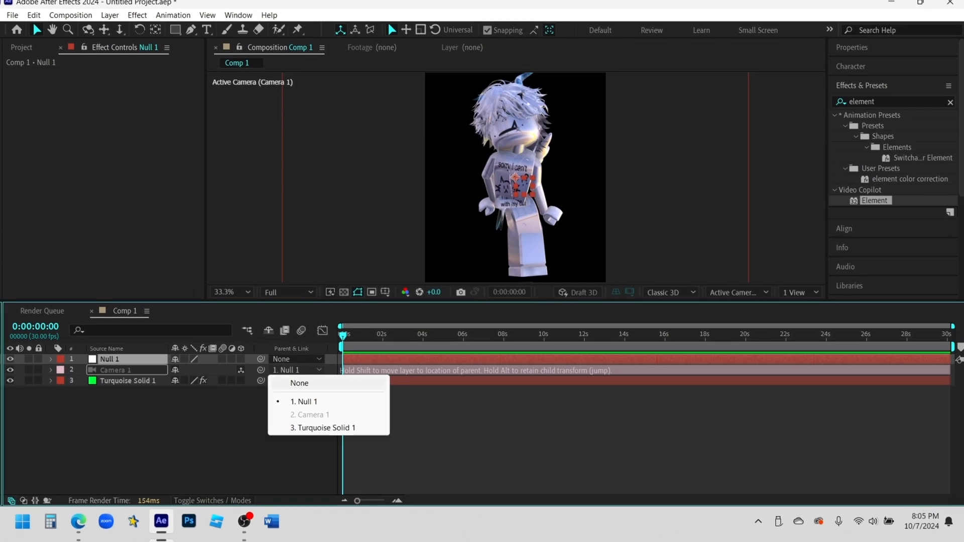
left_click(240, 442)
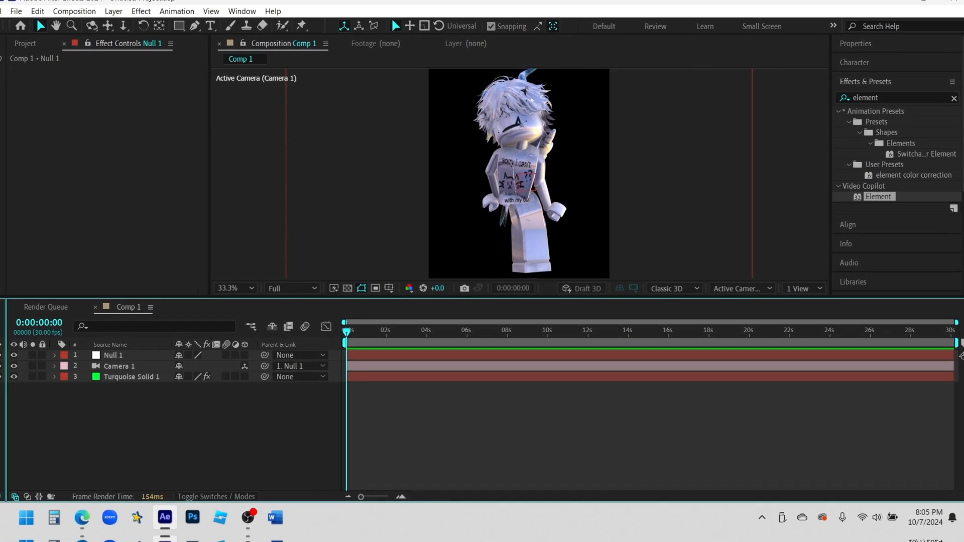
- Make Null 1 a 3D layer and enable motion blur for Turquoise Solid 1 and the composition
left_click(233, 356)
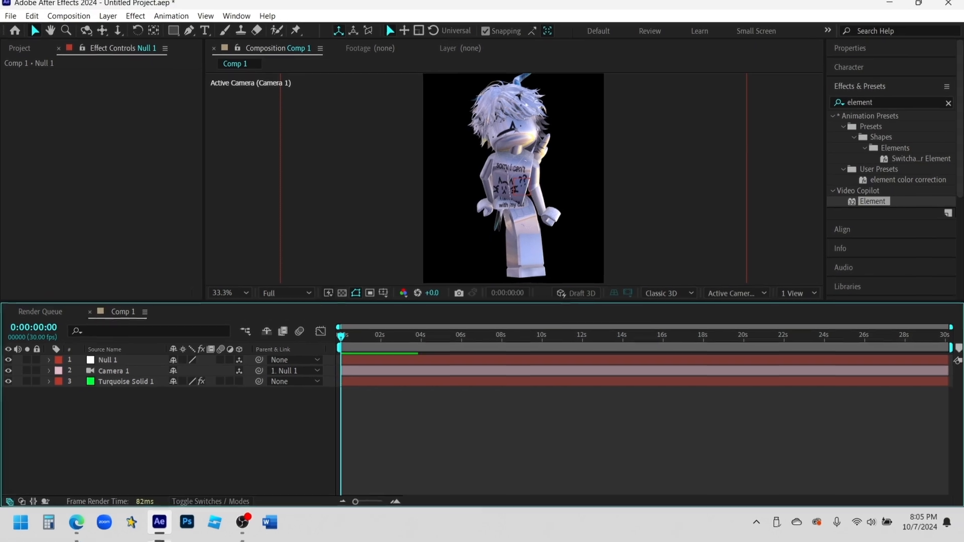
left_click(224, 377)
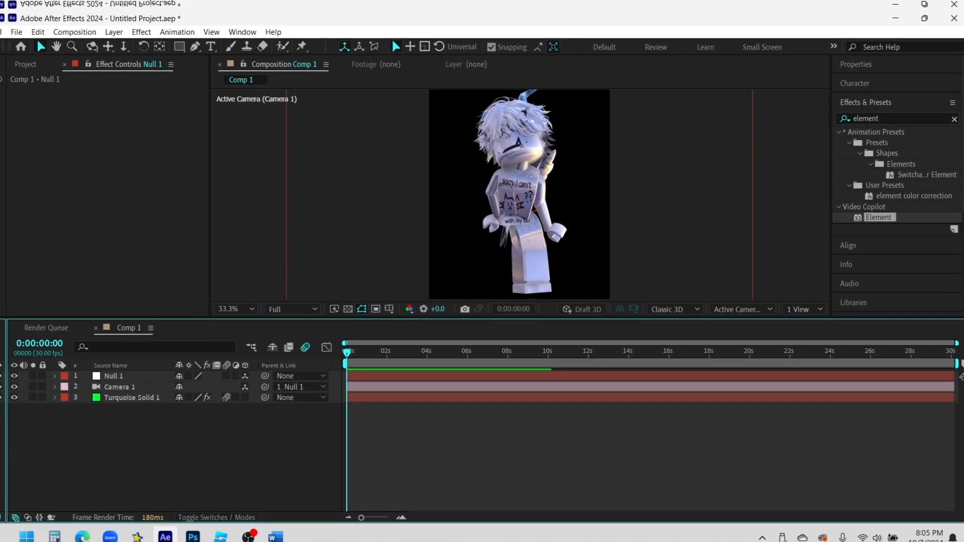
left_click(109, 370)
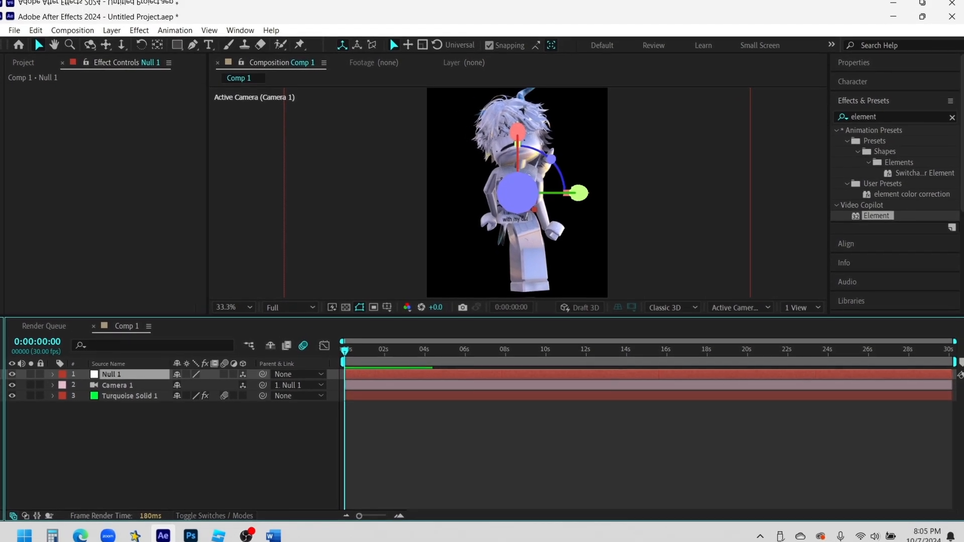
left_click(241, 441)
- Set keyframes for Null 1's X, Y and Z Rotation and Scale at the start of the composition, with all animated properties shown
left_click(104, 374)
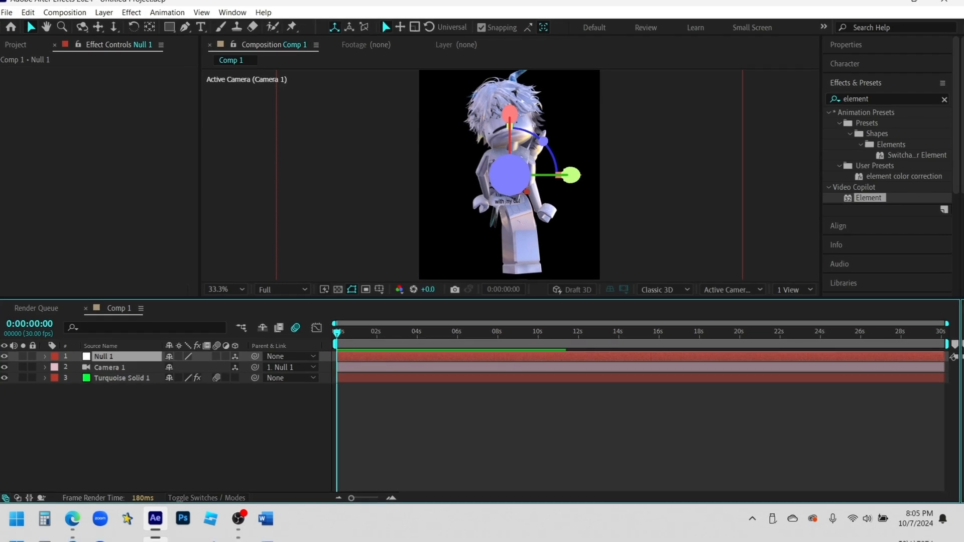
key("r")
left_click_drag(193, 404, 319, 395)
key("ctrl+z")
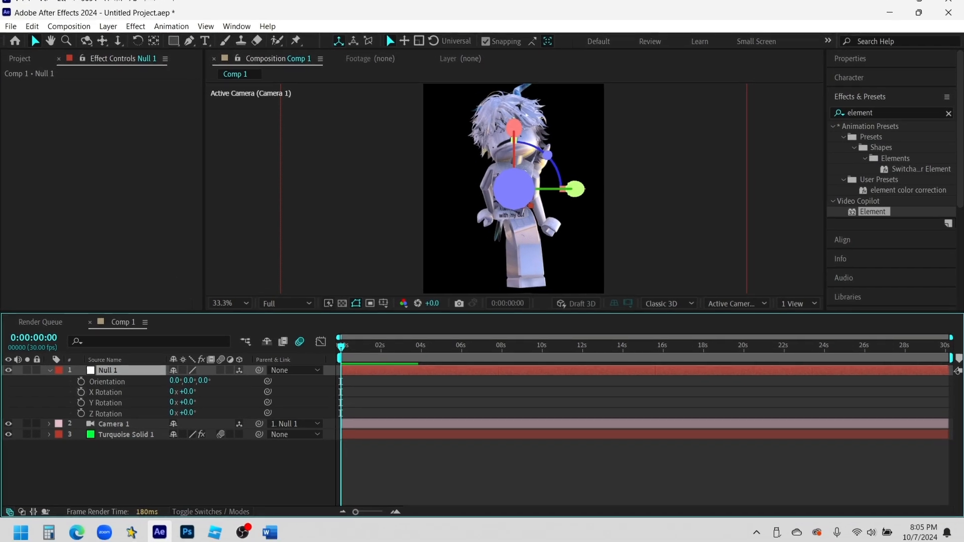
left_click(83, 387)
left_click(83, 399)
left_click(84, 409)
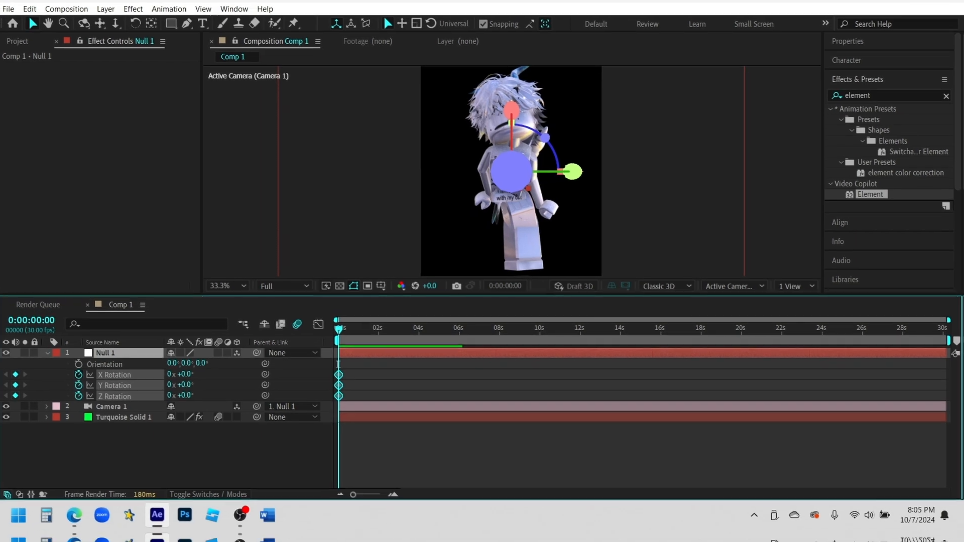
key("s")
left_click(78, 364)
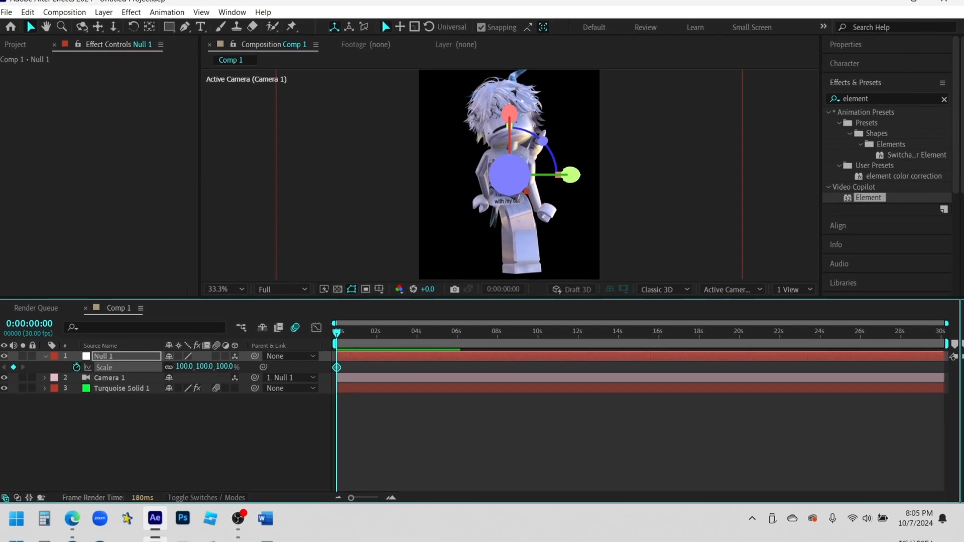
key("u")
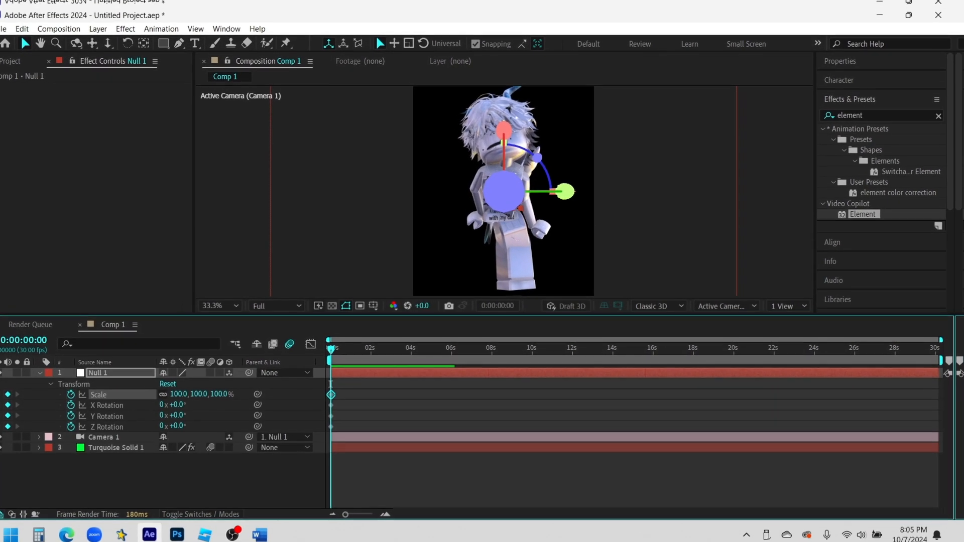
- Apply Easy Ease to Null 1's Scale and rotation keyframes and move them to 2 seconds
left_click_drag(322, 387, 369, 421)
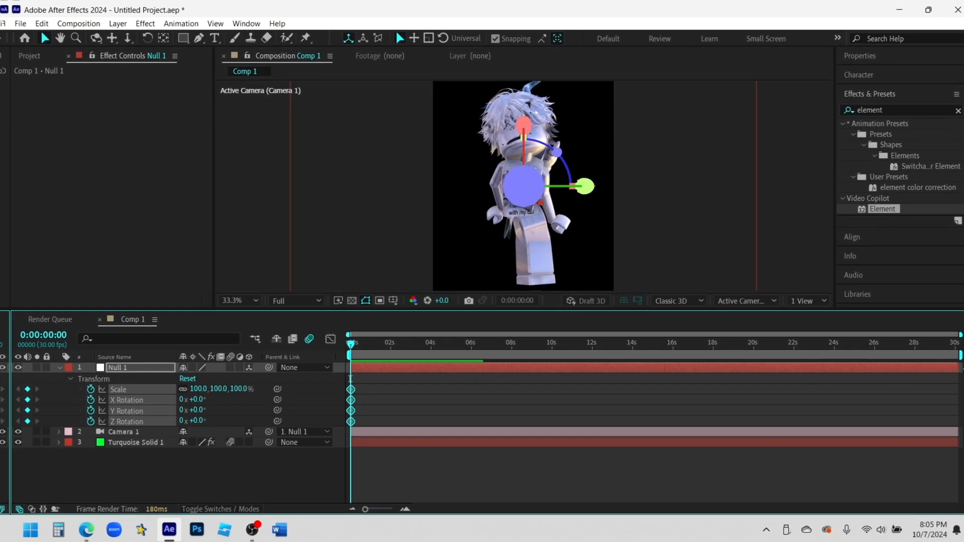
key("F9")
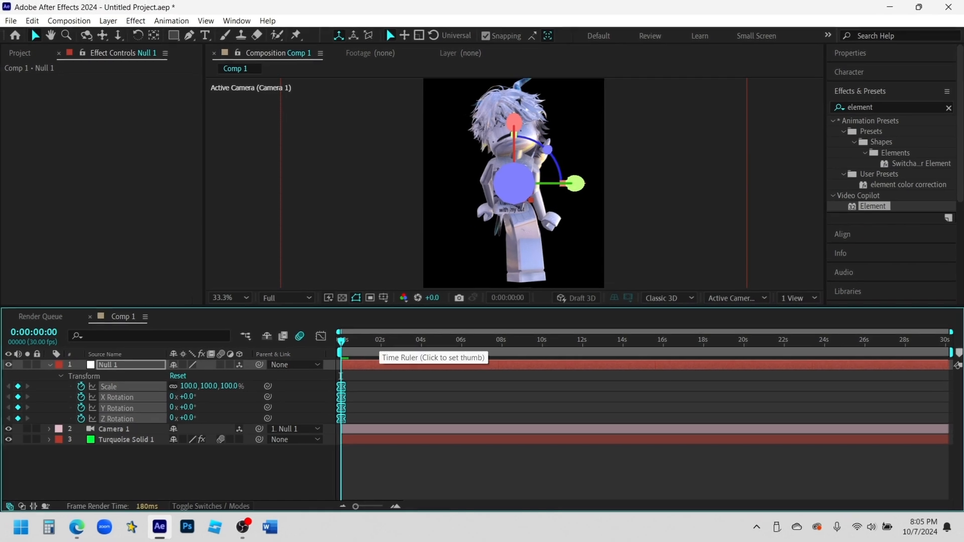
left_click_drag(385, 344, 390, 344)
left_click(281, 469)
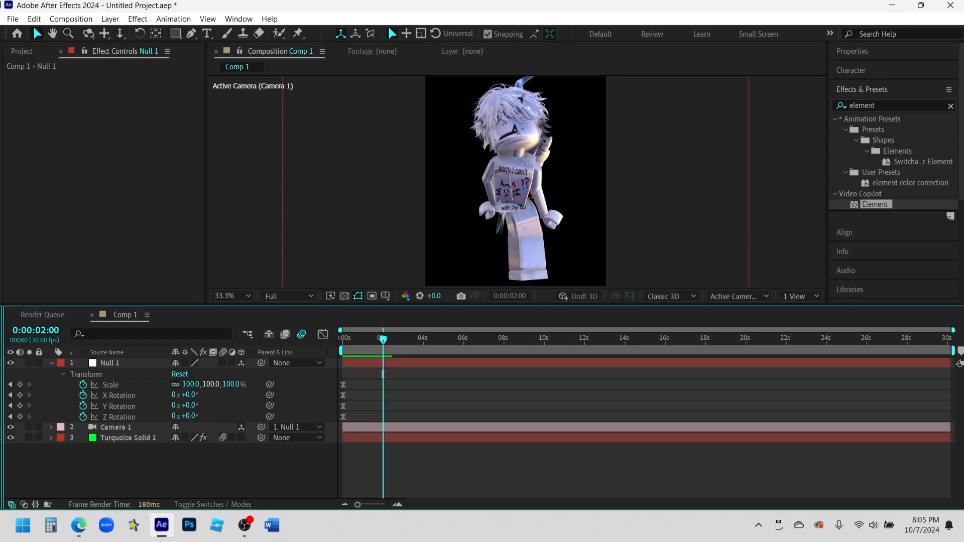
left_click_drag(369, 381, 341, 420)
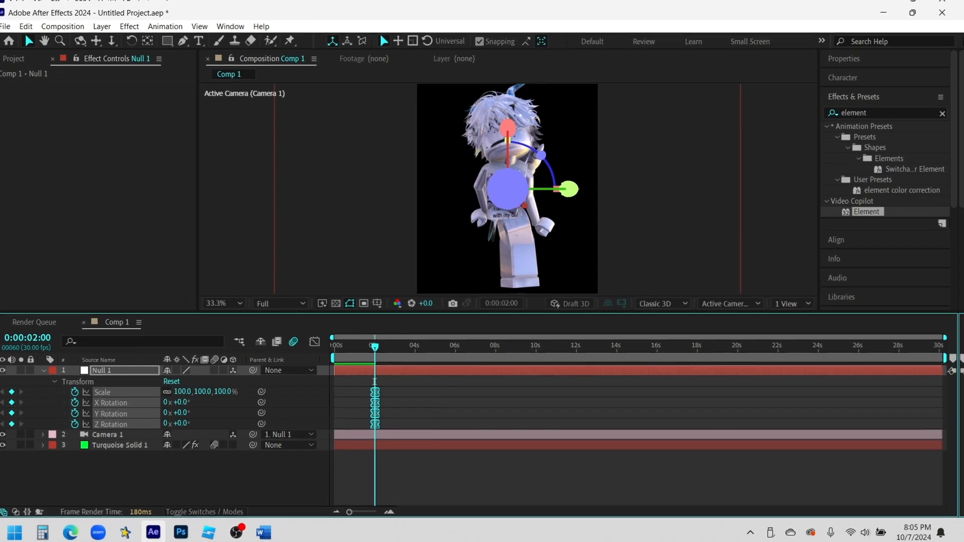
- Return the playhead to 0:00:00:00 and deselect the four keyframes
left_click_drag(376, 341, 336, 340)
left_click_drag(184, 418, 185, 417)
left_click(281, 482)
left_click_drag(369, 393, 394, 437)
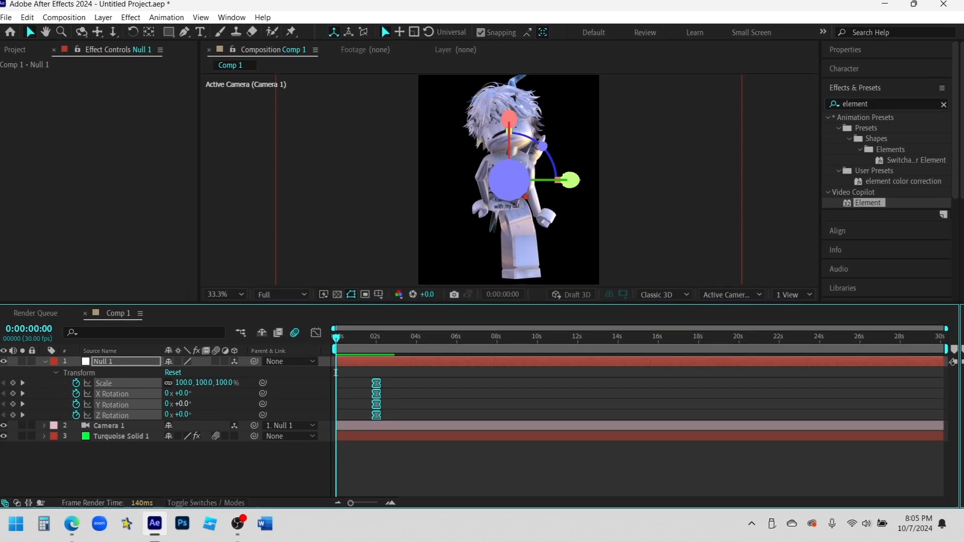
left_click(394, 482)
left_click_drag(169, 404, 157, 404)
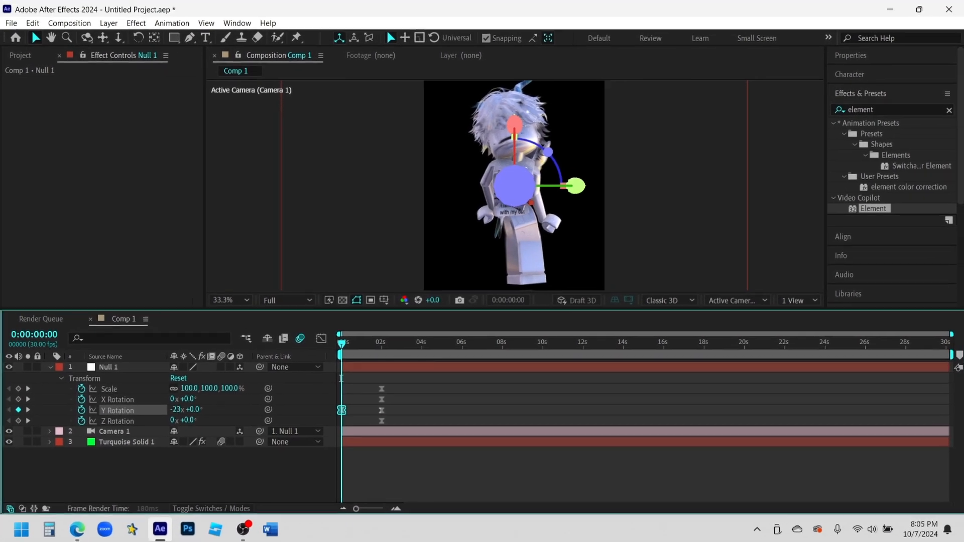
left_click(170, 404)
key("ctrl+z")
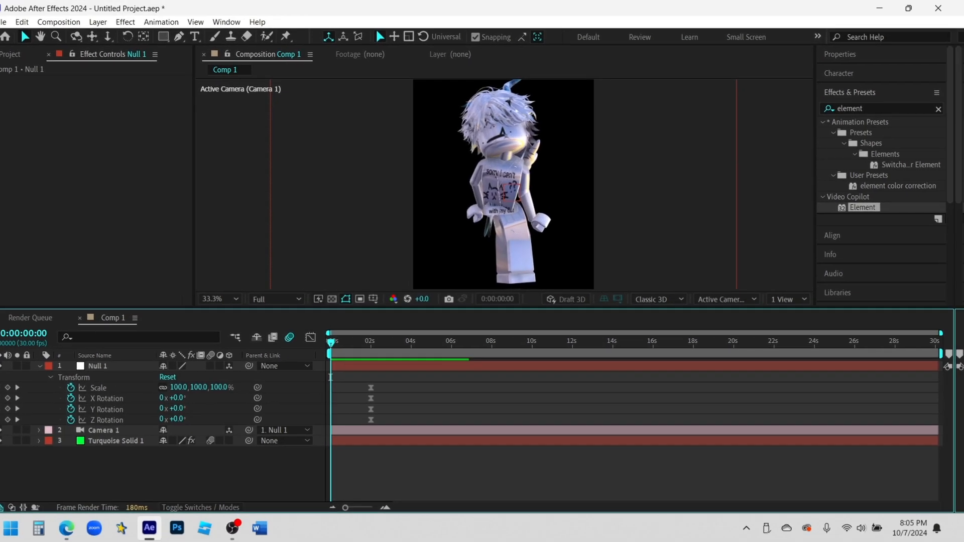
- At the start of the timeline, set Null 1's Y Rotation to -1 revolution and its Scale to 201%
left_click(169, 402)
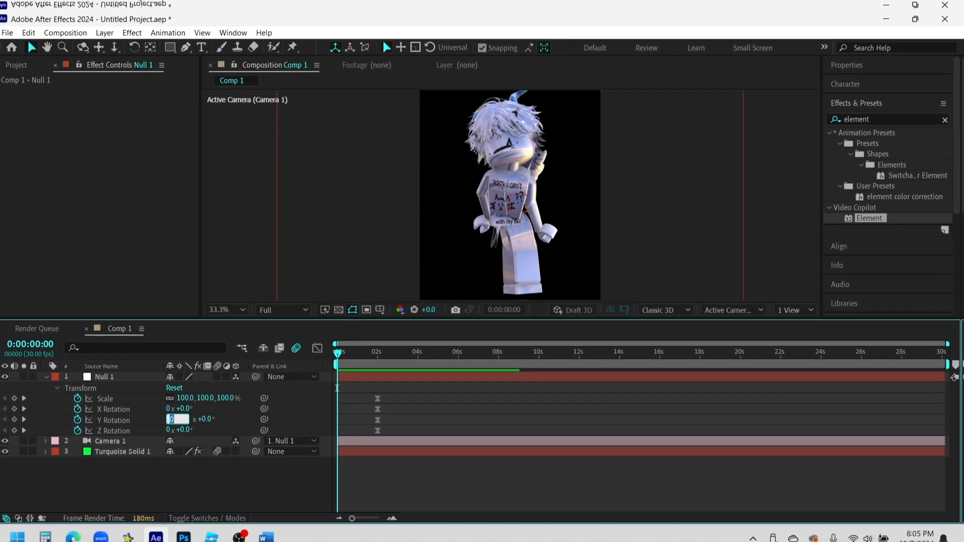
type("-1")
key("Return")
left_click_drag(182, 386, 234, 387)
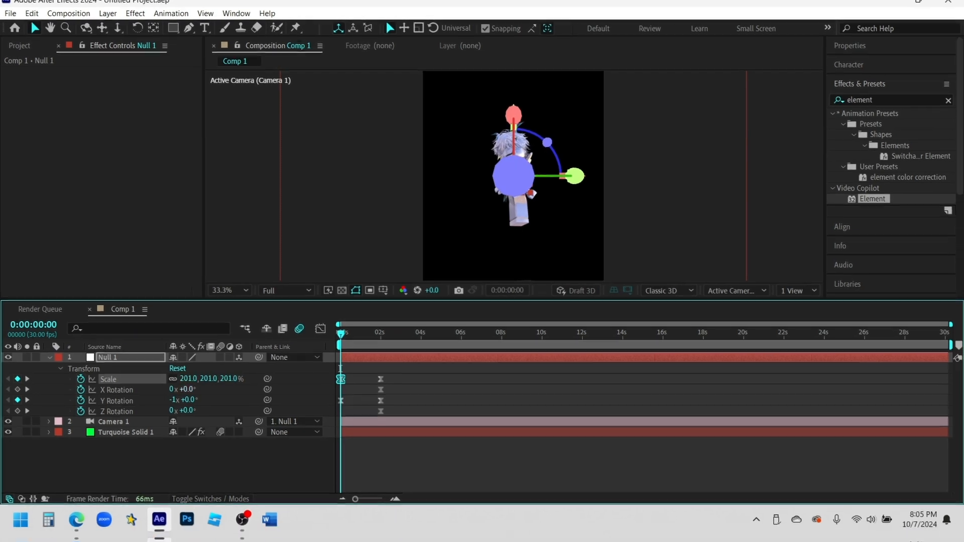
- At 2 seconds, set Null 1's X Rotation to -18° and Z Rotation to -7°, and delete the Z Rotation keyframe
left_click_drag(344, 337, 383, 336)
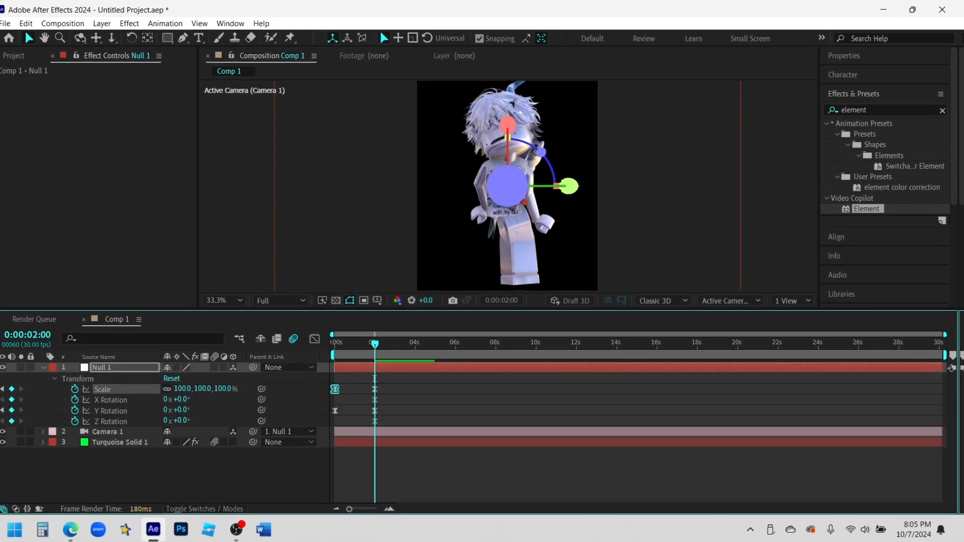
mouse_move(188, 397)
left_mouse_down()
mouse_move(179, 397)
mouse_move(192, 426)
mouse_move(181, 394)
left_mouse_up()
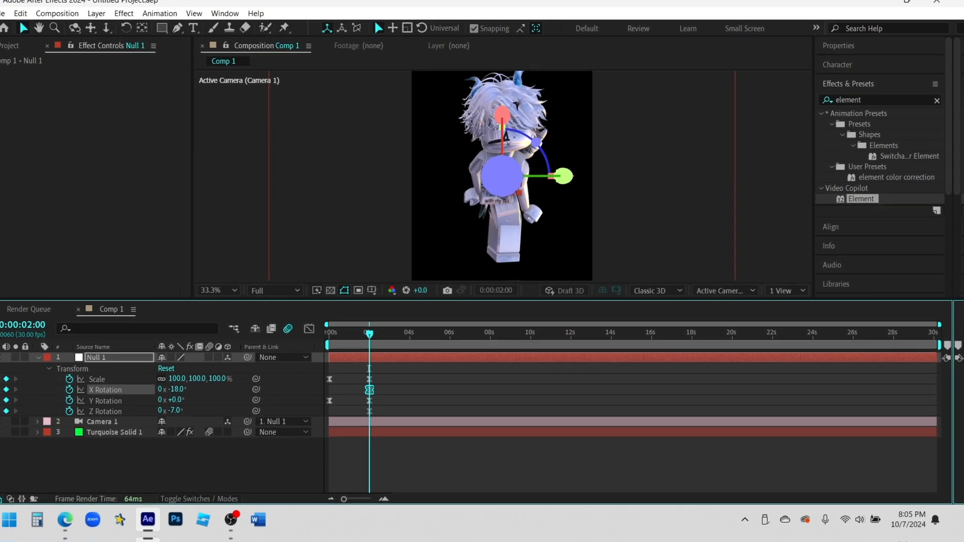
left_click_drag(426, 377, 326, 414)
left_click(402, 452)
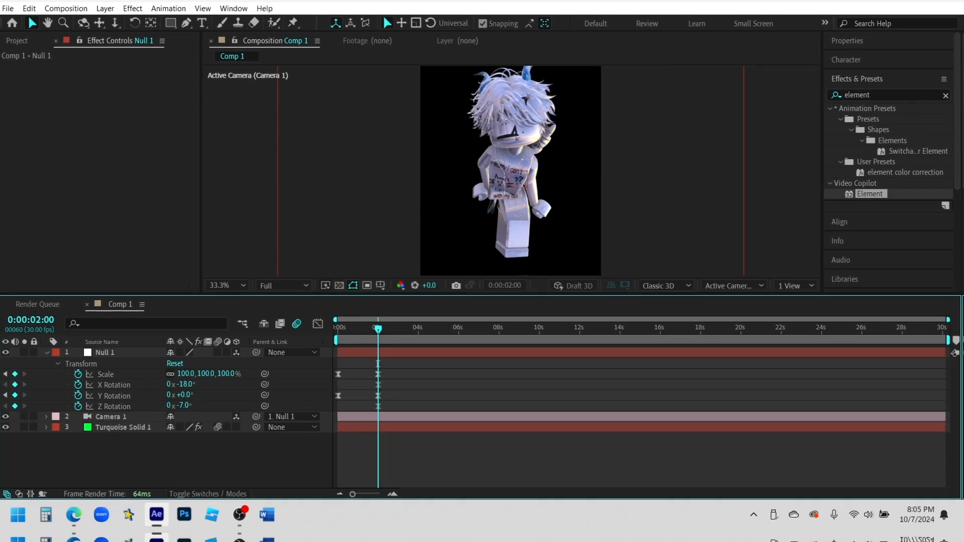
left_click(378, 407)
key("Delete")
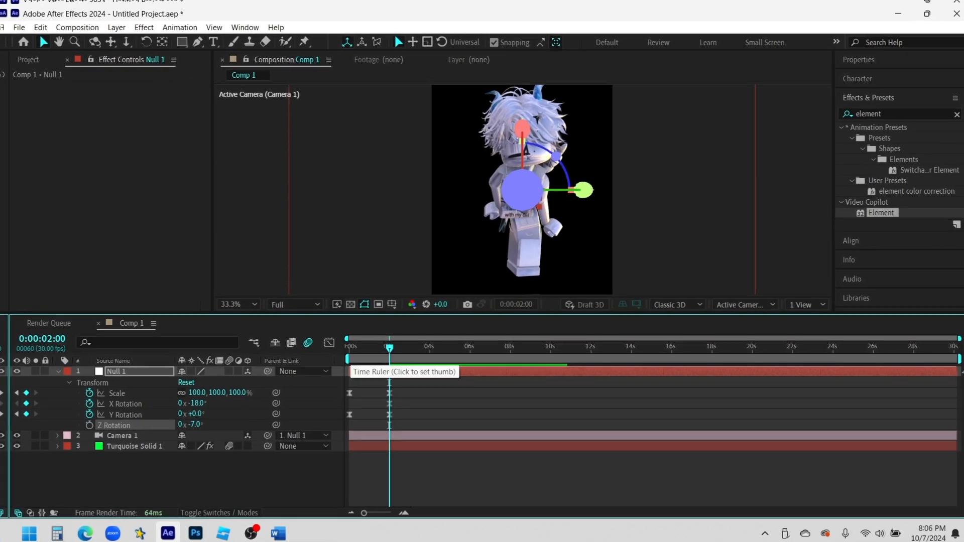
- At the start of the timeline, set Null 1's X Rotation to 0°
left_click(349, 330)
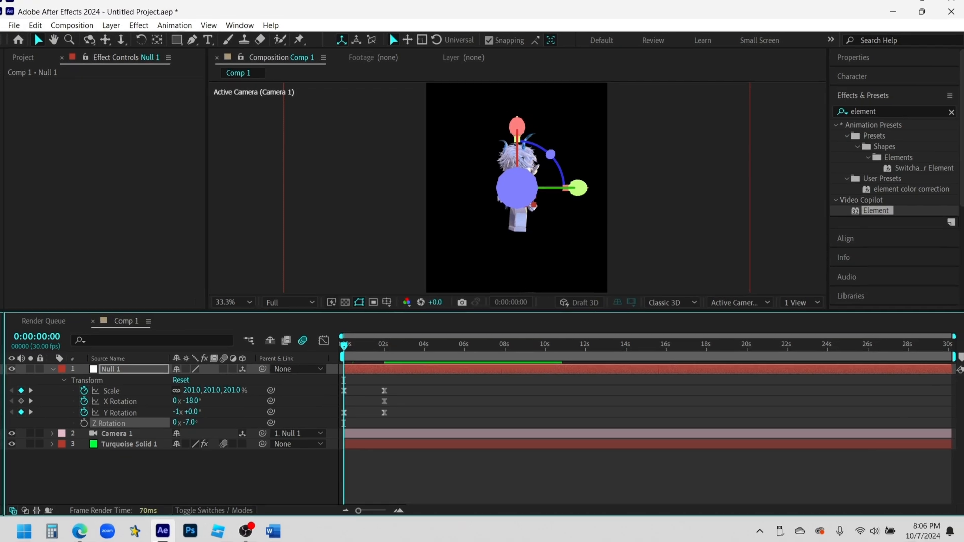
key("ctrl+shift+a")
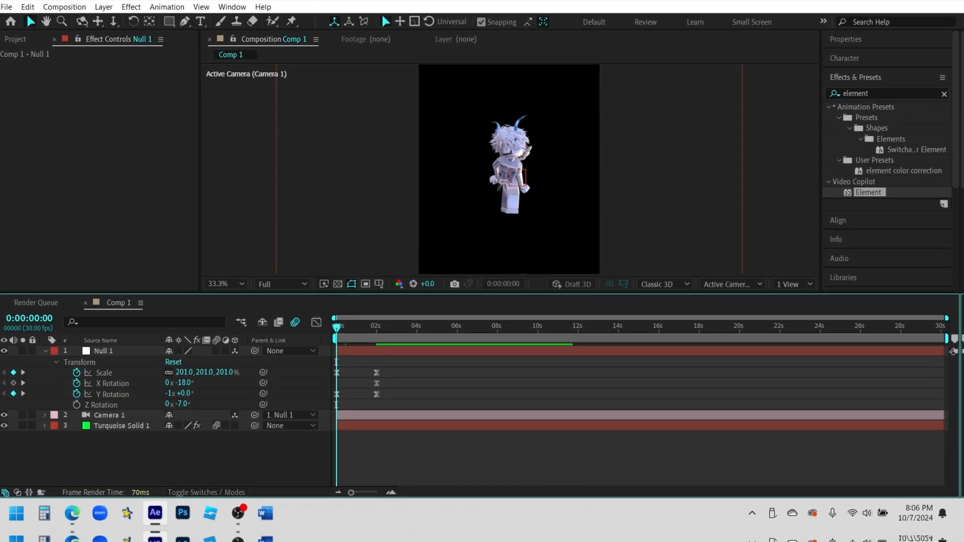
left_click(187, 395)
type("0")
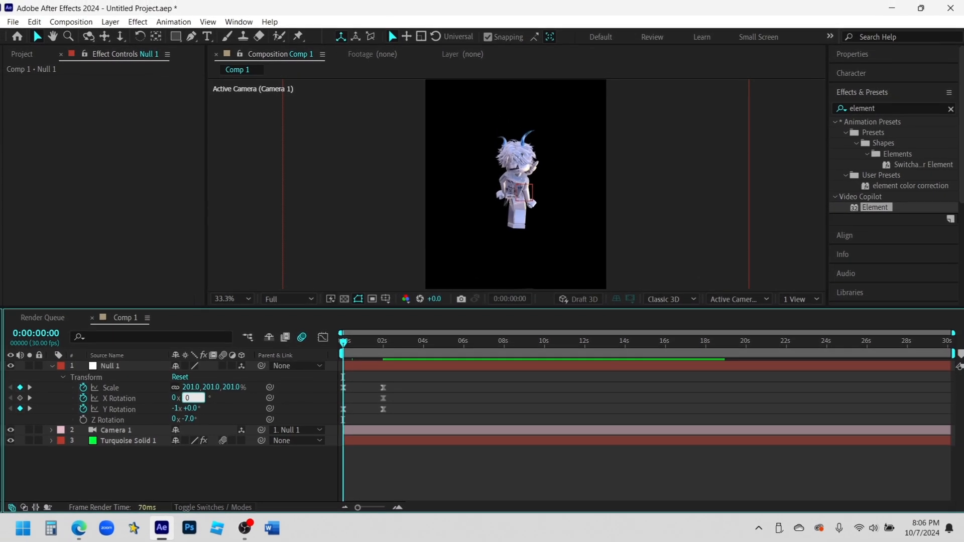
key("Return")
- Open Null 1's keyframes in the graph editor, choose Auto-Select Graph Type, and reshape the easing curve near the start of the animation
key("ctrl+a")
left_click(319, 333)
left_click(422, 338)
right_click(409, 391)
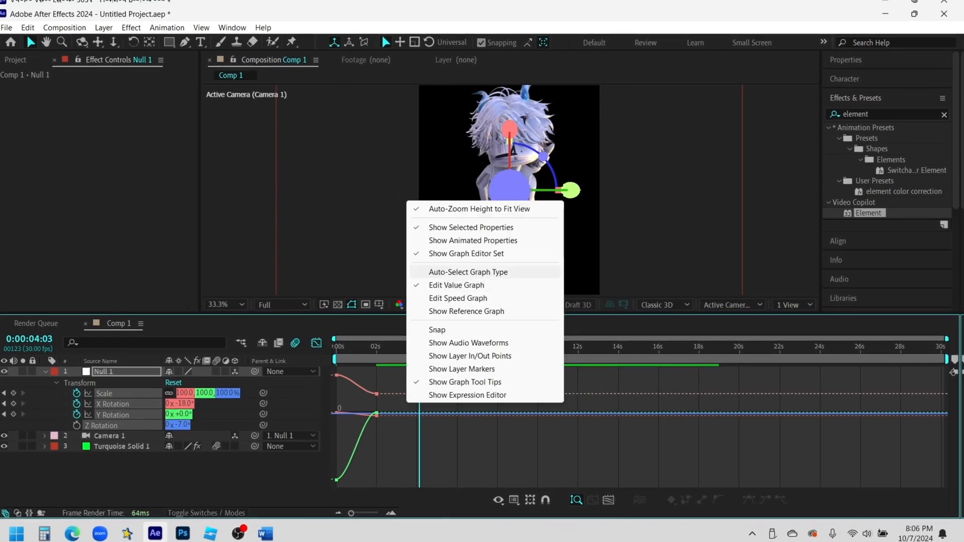
left_click(470, 273)
left_click(107, 383)
left_click_drag(352, 365, 354, 444)
left_click(116, 394)
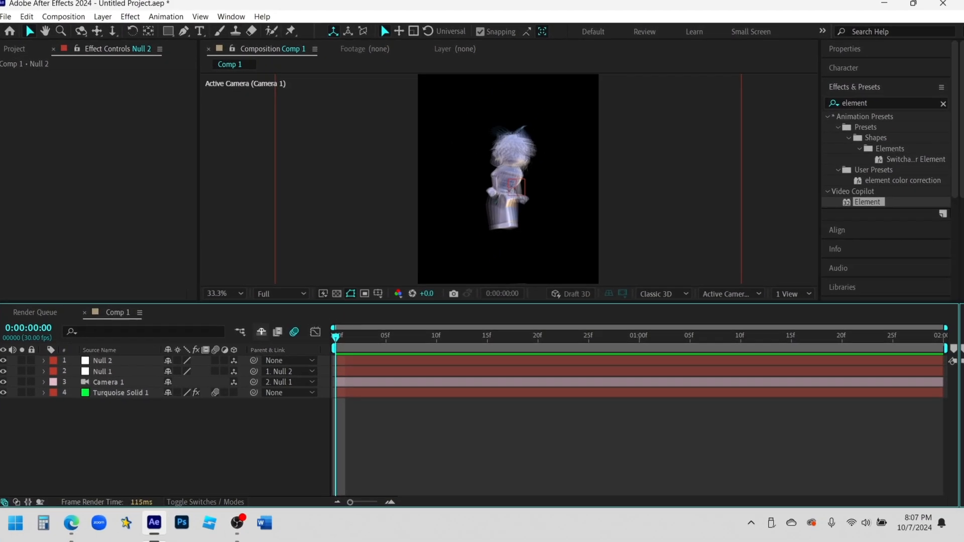
- Add a new solid with the default settings and apply the CC Particle World effect to it
key("ctrl+y")
key("Return")
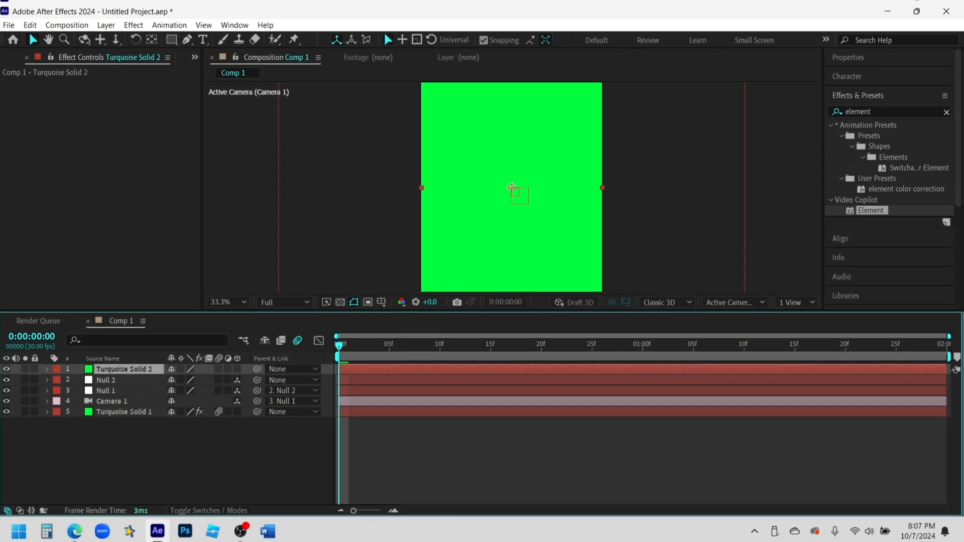
key("ctrl+5")
type("cc part")
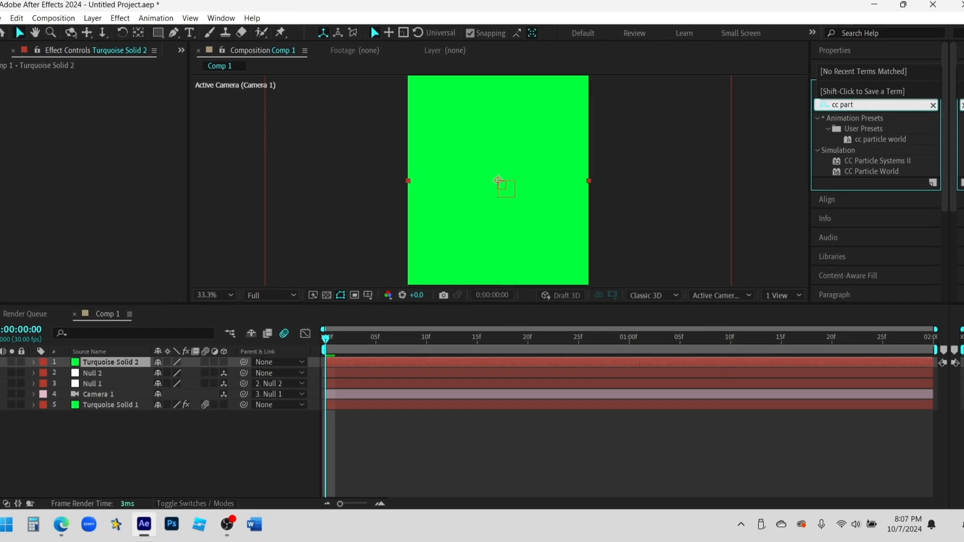
left_click_drag(871, 171, 842, 361)
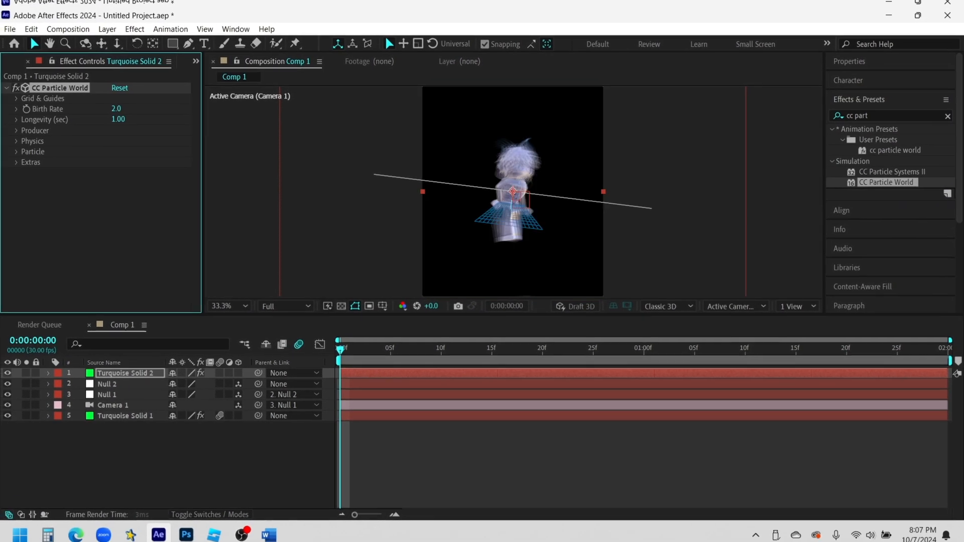
- Send Turquoise Solid 2 to the back of the layer stack and preview the particles behind the avatar
key("space")
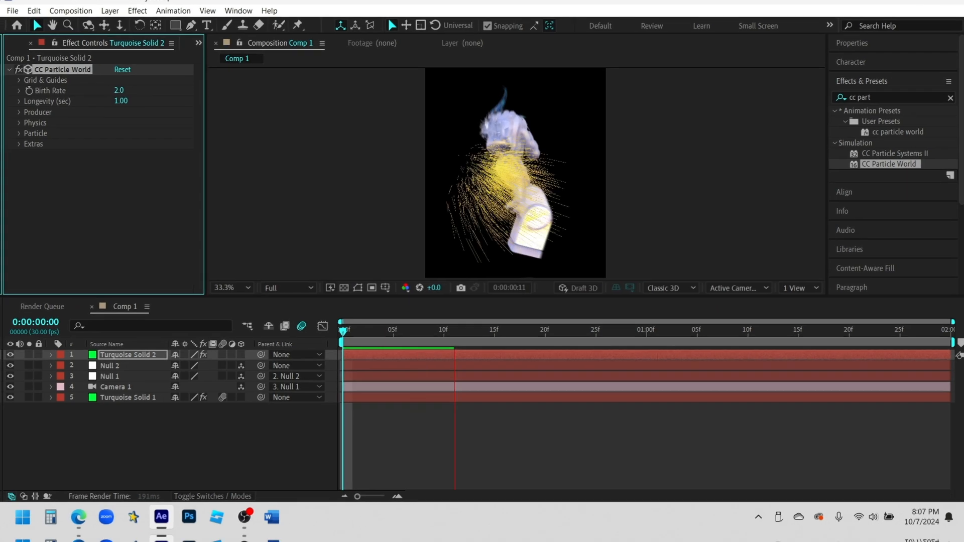
key("ctrl+shift+bracketleft")
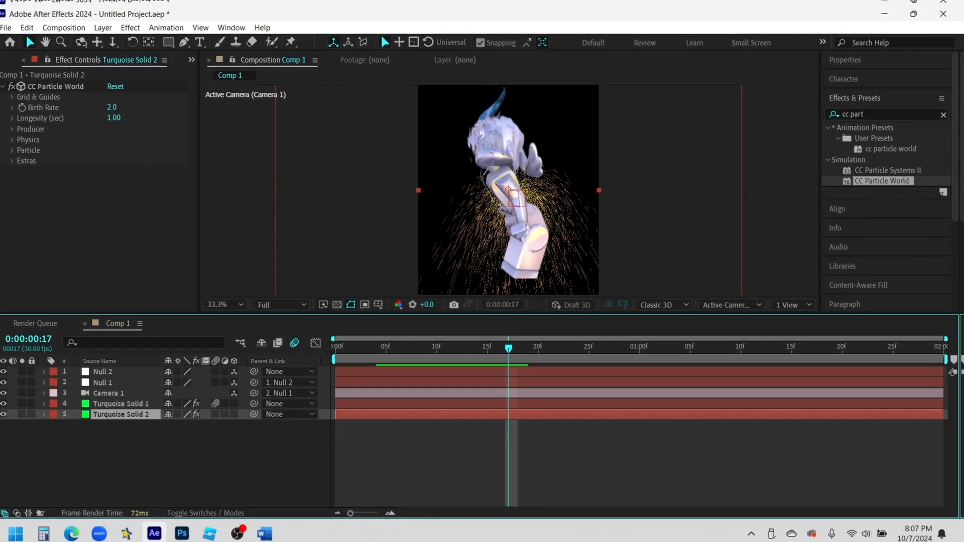
key("space")
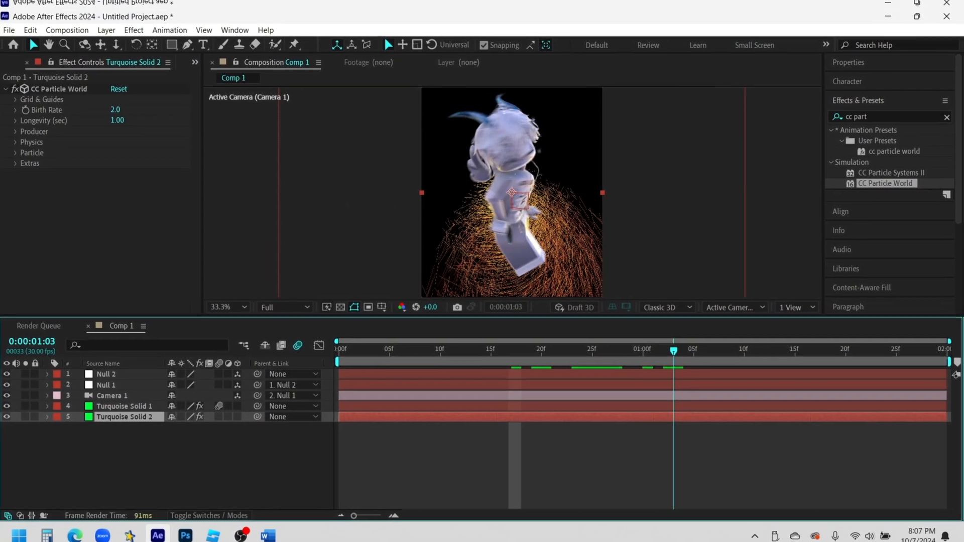
key("space")
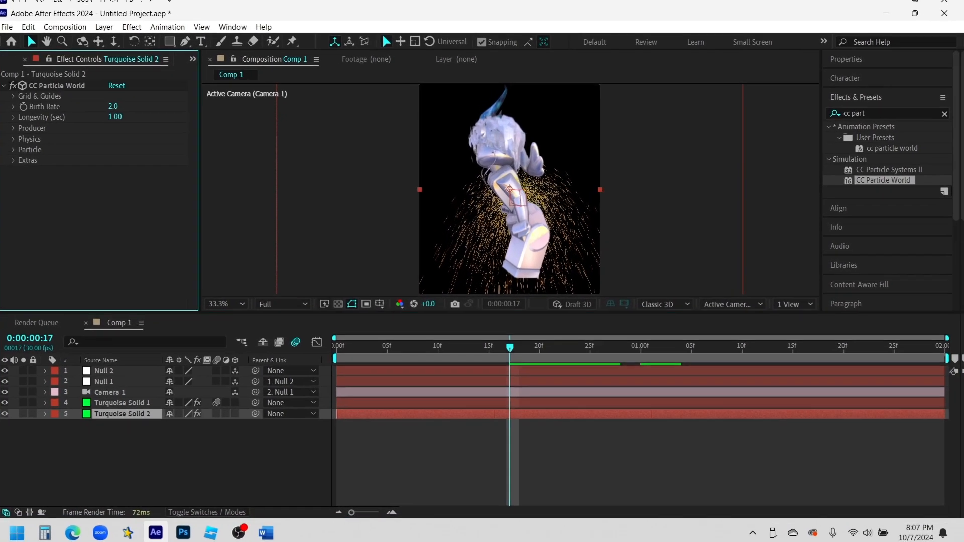
- Set the CC Particle World producer's Radius X, Radius Y and Radius Z to 1
left_click(17, 124)
left_click(112, 158)
type("1")
key("Tab")
type("1")
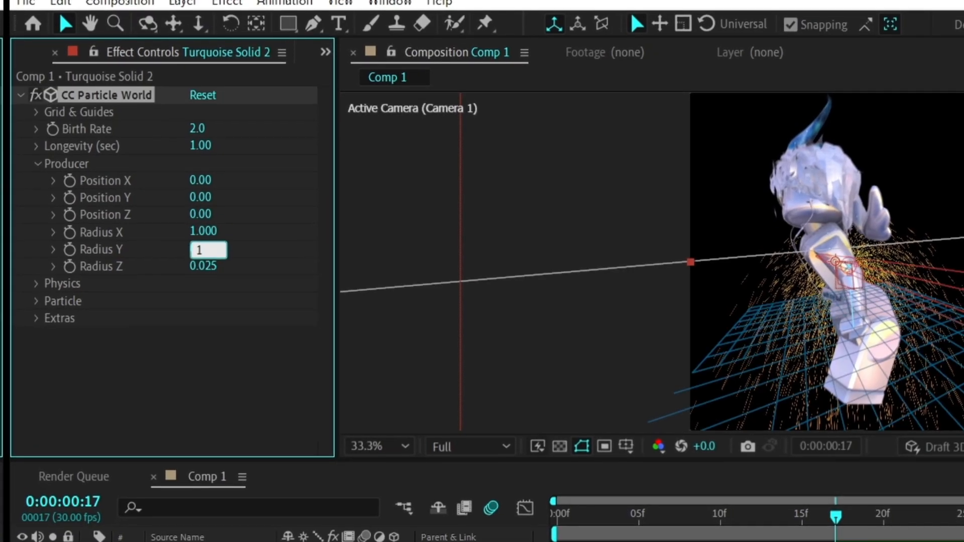
key("Tab")
type("1")
key("Return")
left_click(31, 177)
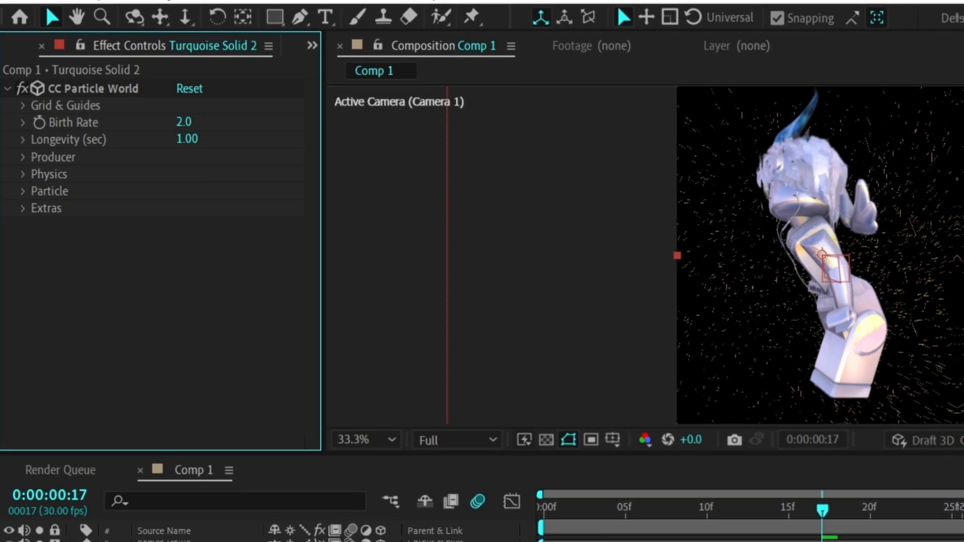
- Set the particle physics Velocity and Gravity to 0, keeping the Explosive animation type
left_click(31, 180)
left_click(246, 196)
left_click(247, 214)
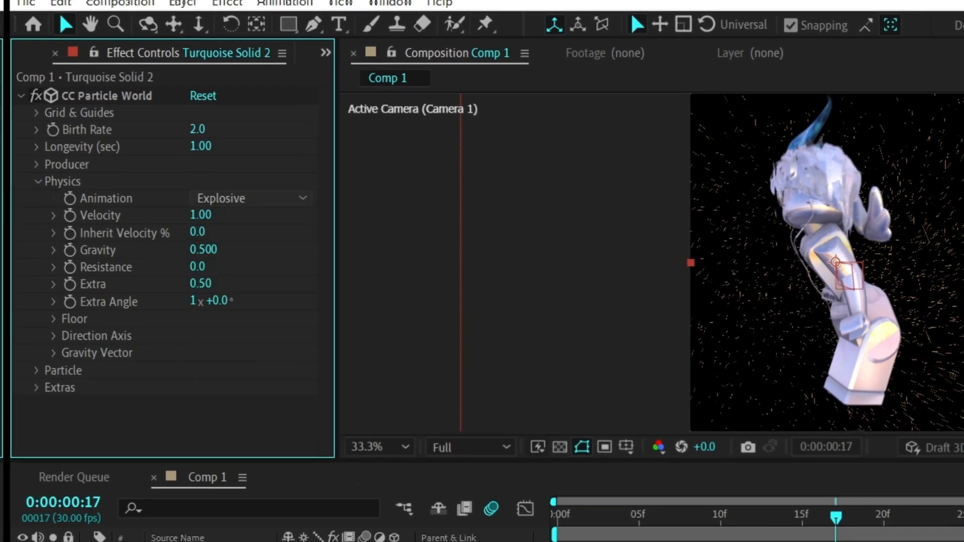
left_click(197, 206)
type("0")
key("Return")
left_click(200, 240)
type("0")
key("Return")
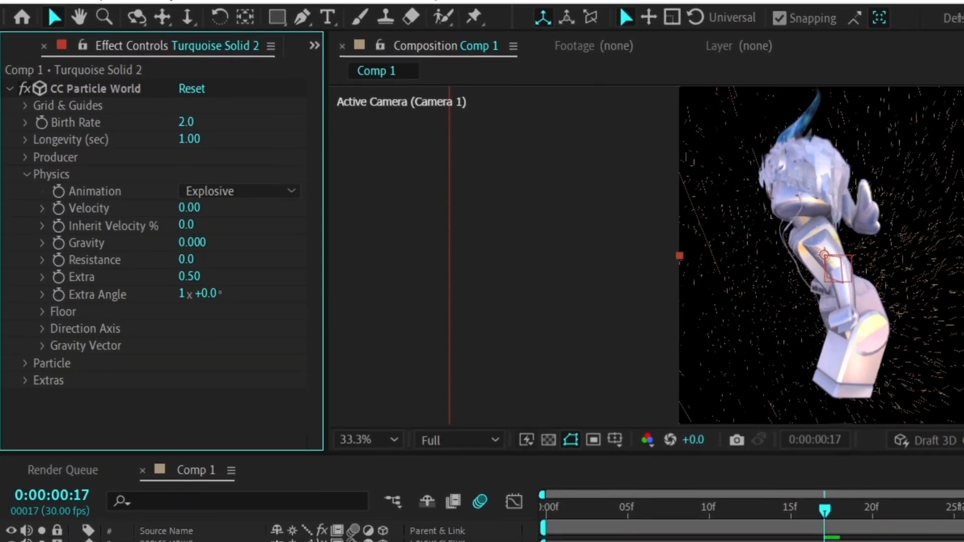
left_click(31, 178)
- Make the particles Faded Spheres with white birth and death colors, Birth Size 0.110 and Death Size 0.150
left_click(33, 196)
left_click(245, 213)
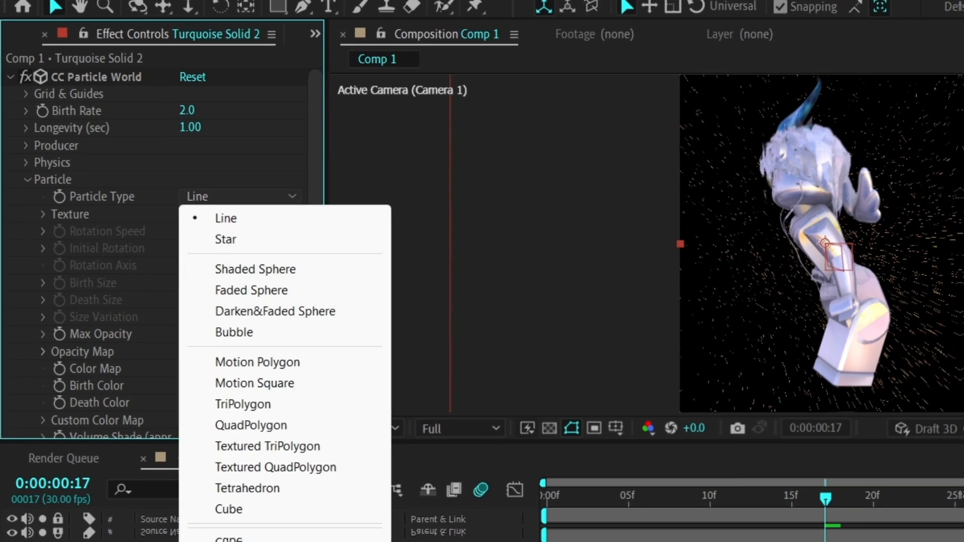
left_click(255, 306)
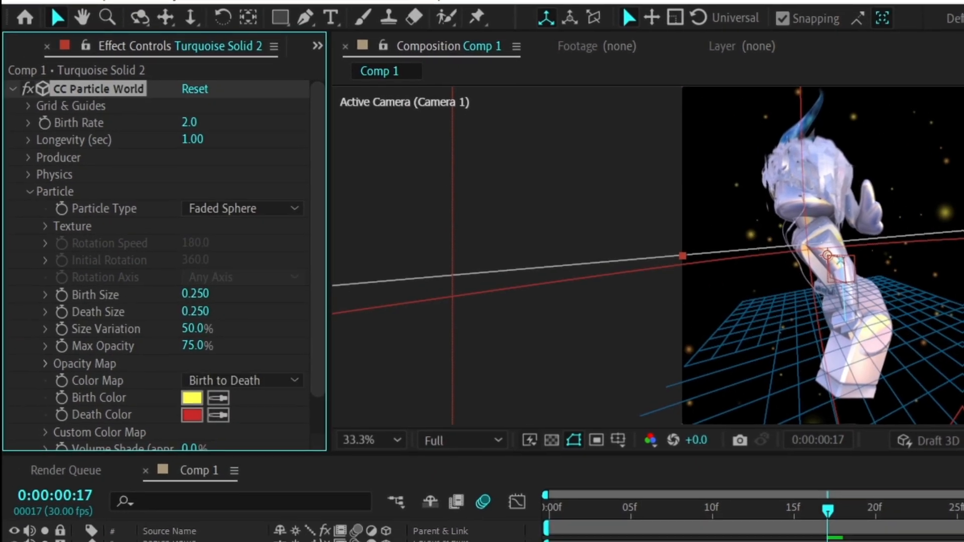
left_click(184, 401)
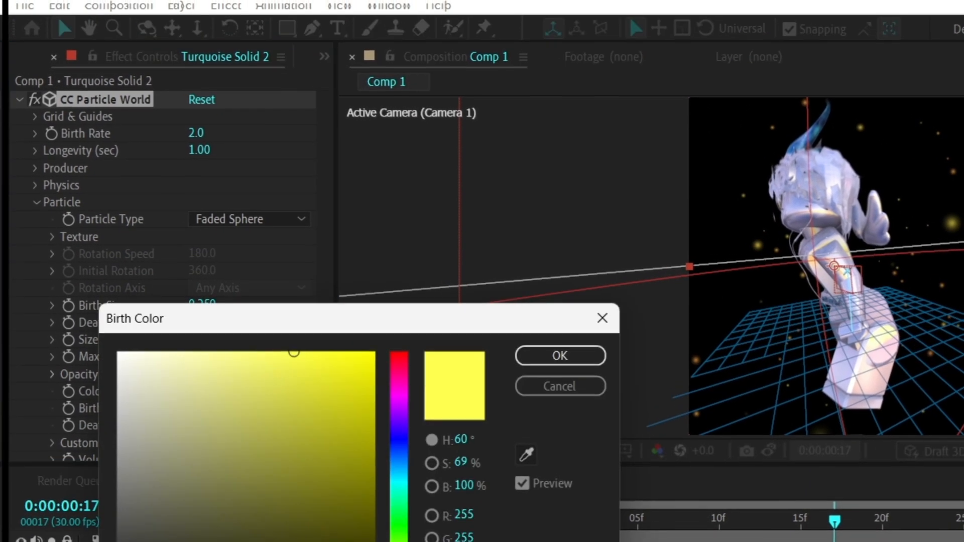
left_click(566, 355)
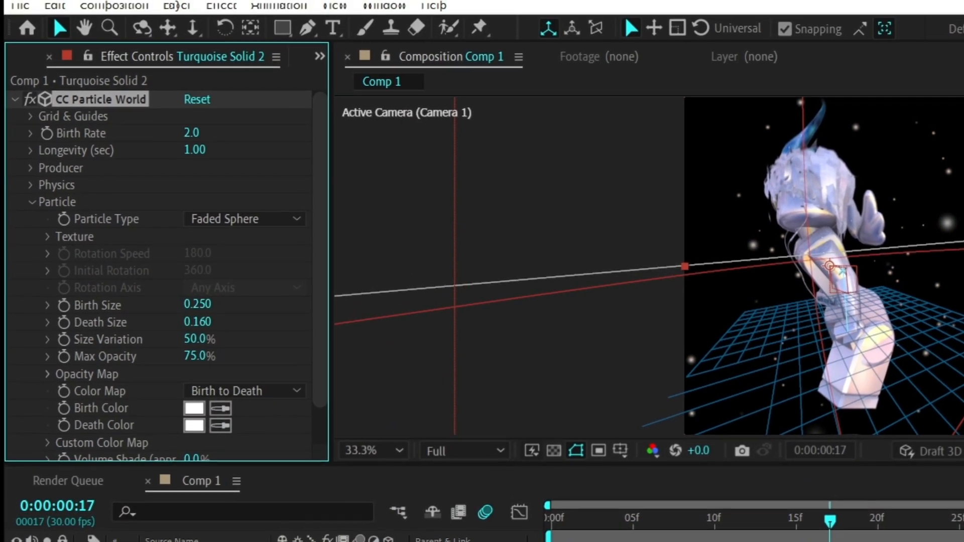
left_click_drag(192, 323, 187, 305)
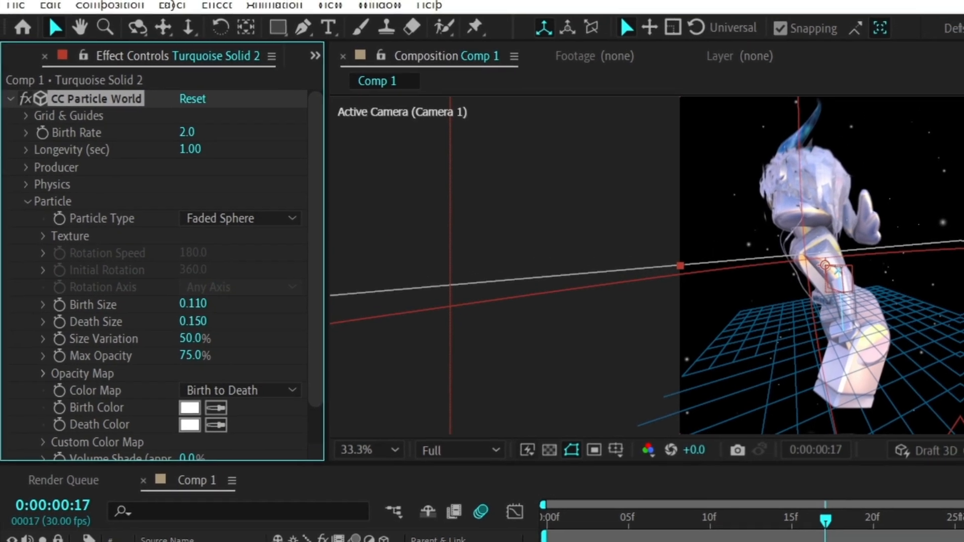
left_click(38, 199)
- Scrub and preview the particle animation, and return the playhead to 0:00:00:00
left_click(452, 446)
left_click_drag(511, 335, 409, 334)
key("space")
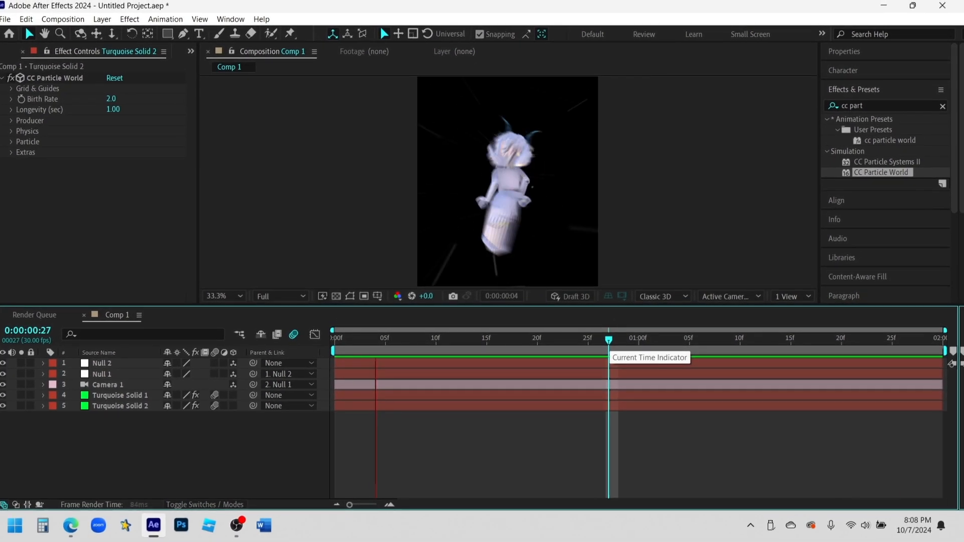
left_click_drag(610, 343, 337, 342)
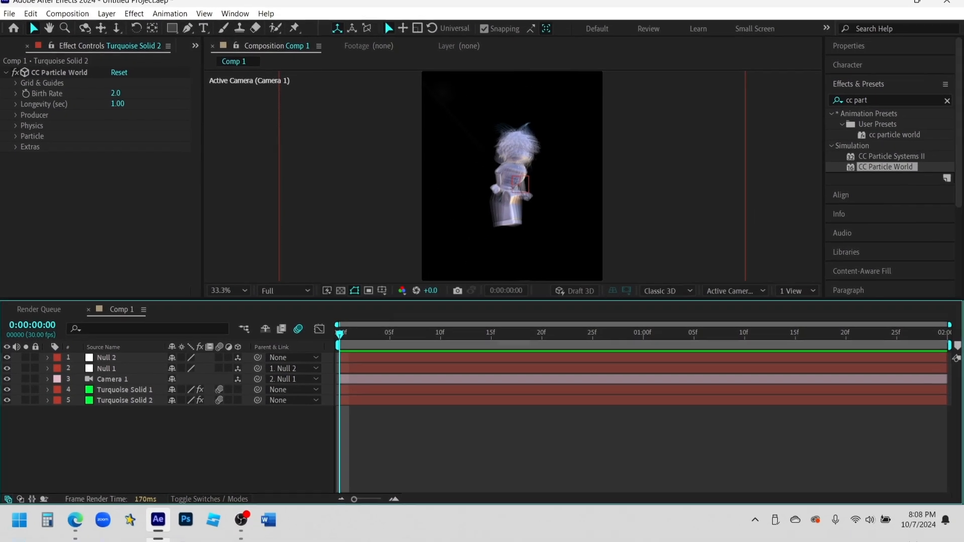
- Shift Turquoise Solid 2 slightly earlier in time so particles already fill the frame at 0:00:00:00, and preview the composition
left_click(122, 407)
key("]")
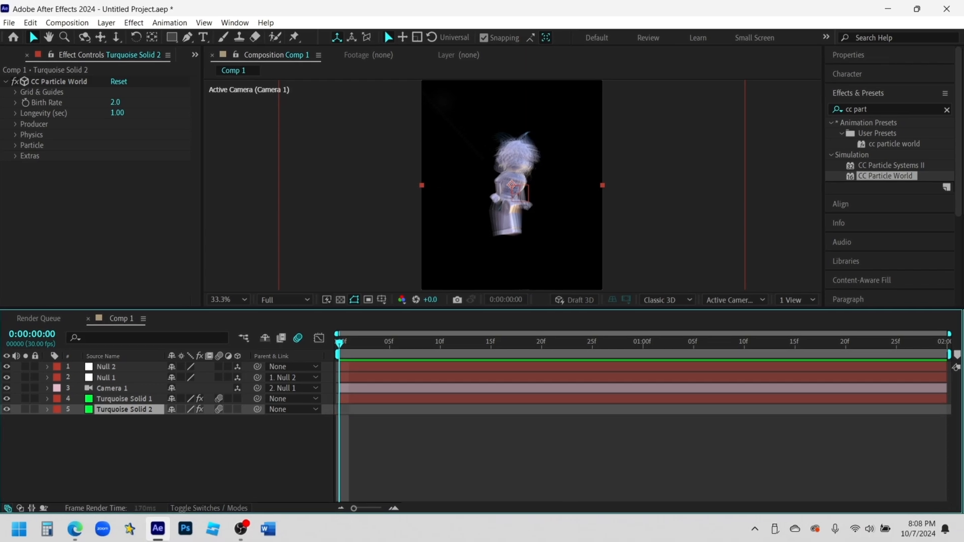
key("ctrl+z")
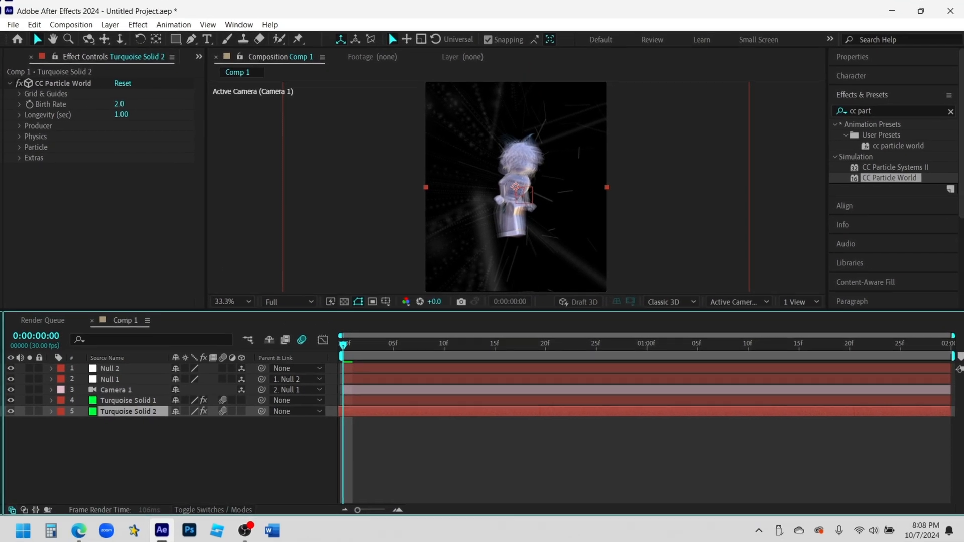
key("ctrl+shift+a")
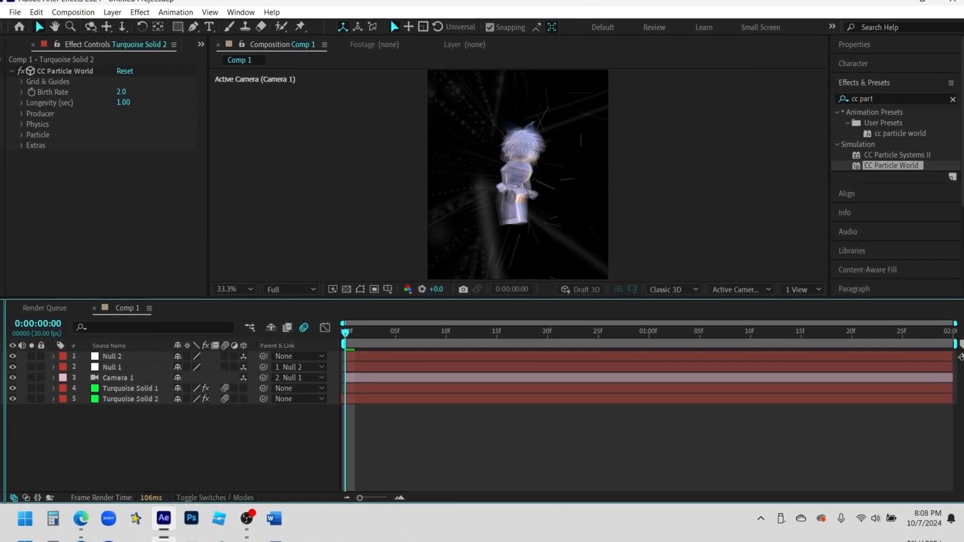
key("space")
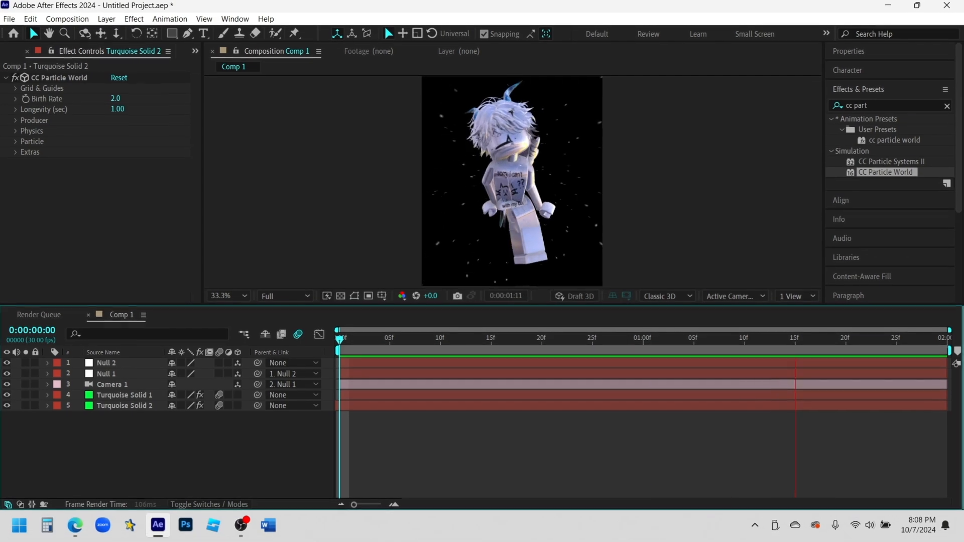
- Add an adjustment layer above all layers, apply Deep Glow to it, and set the Exposure to 0.36
key("ctrl+alt+y")
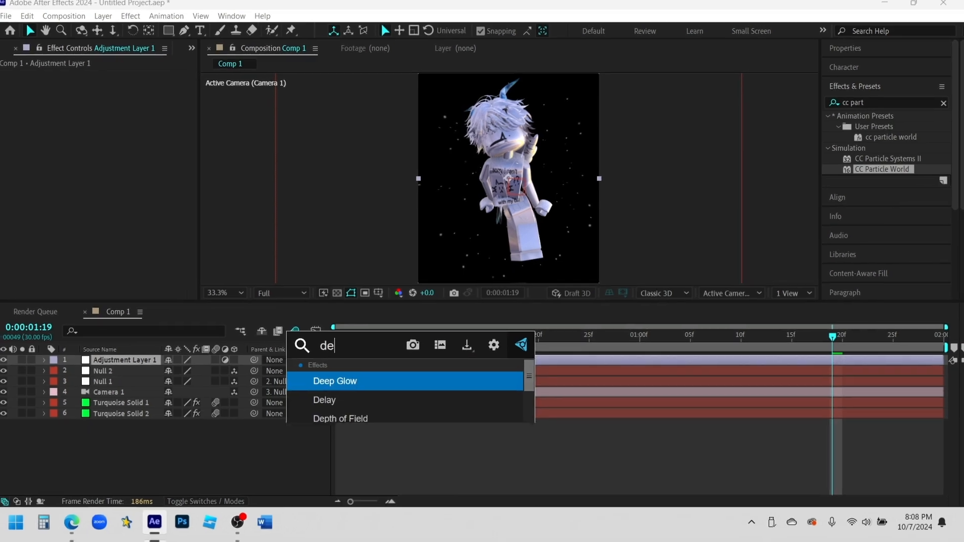
key("Return")
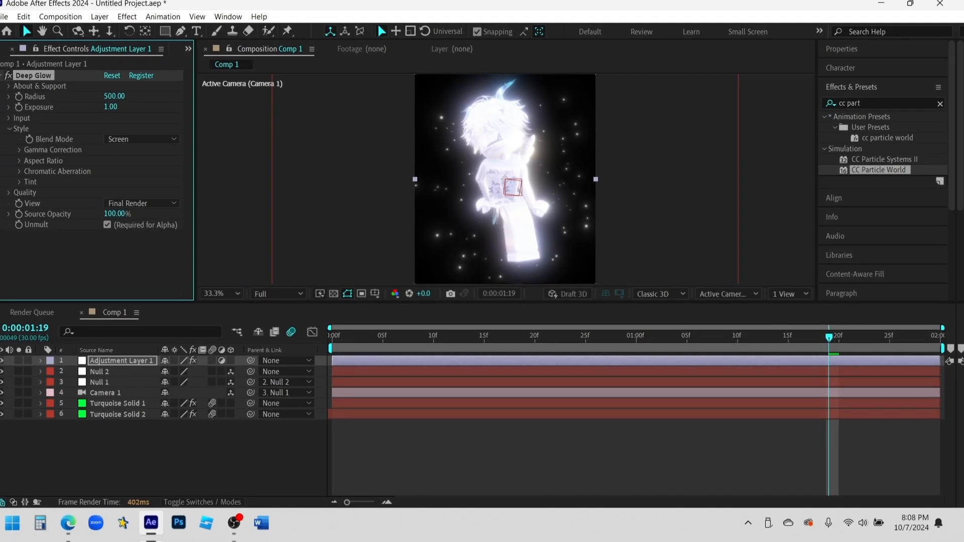
left_click(175, 455)
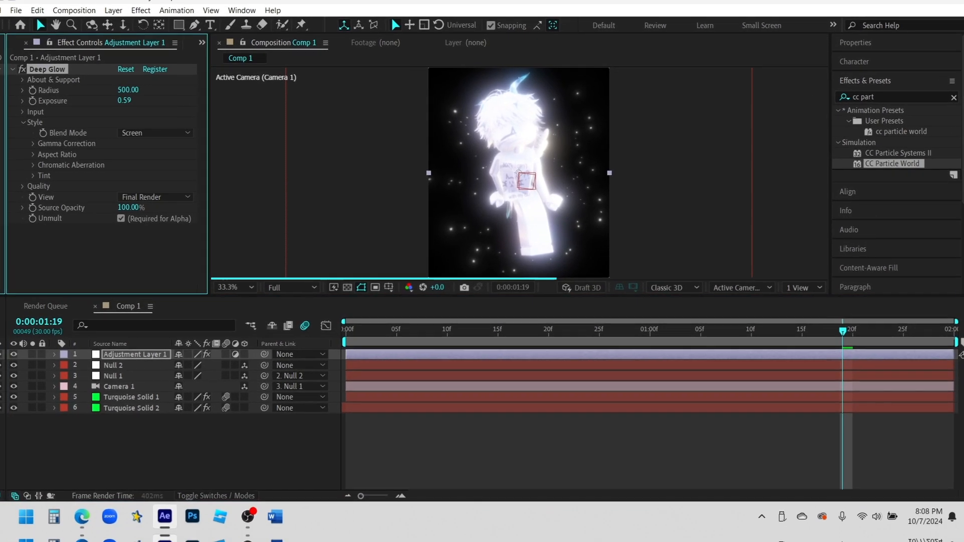
left_click_drag(115, 99, 107, 99)
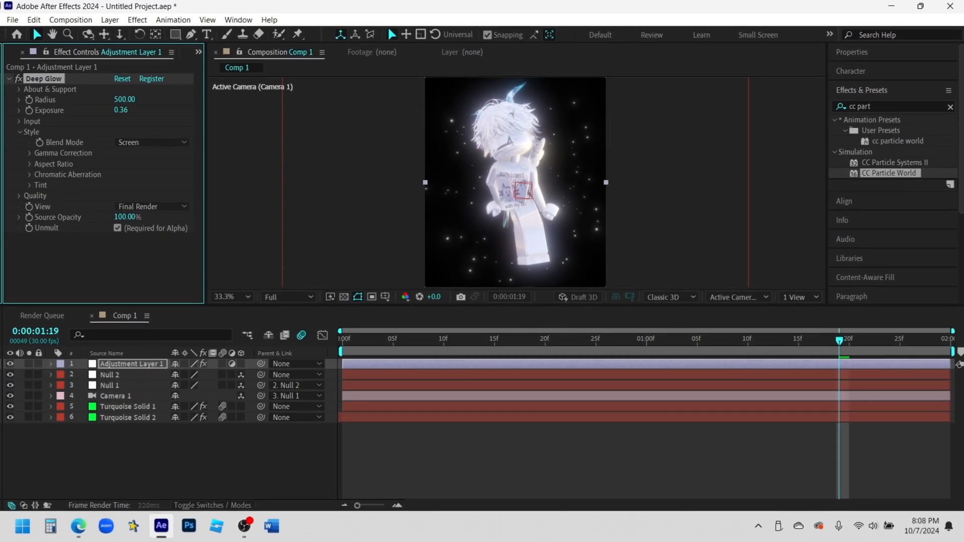
left_click(201, 454)
- Scrub through the timeline and preview the animation with the glow applied
left_click_drag(494, 339, 876, 347)
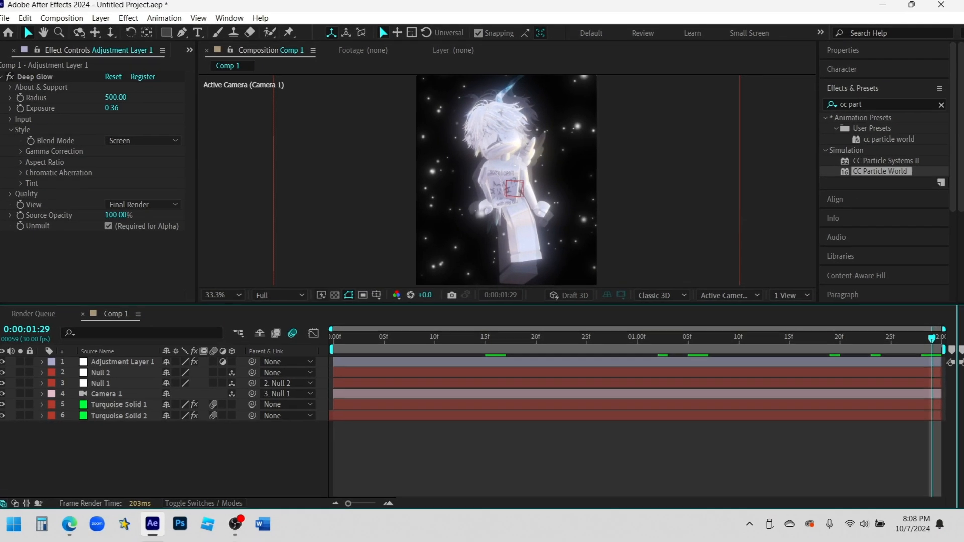
left_click_drag(932, 339, 921, 339)
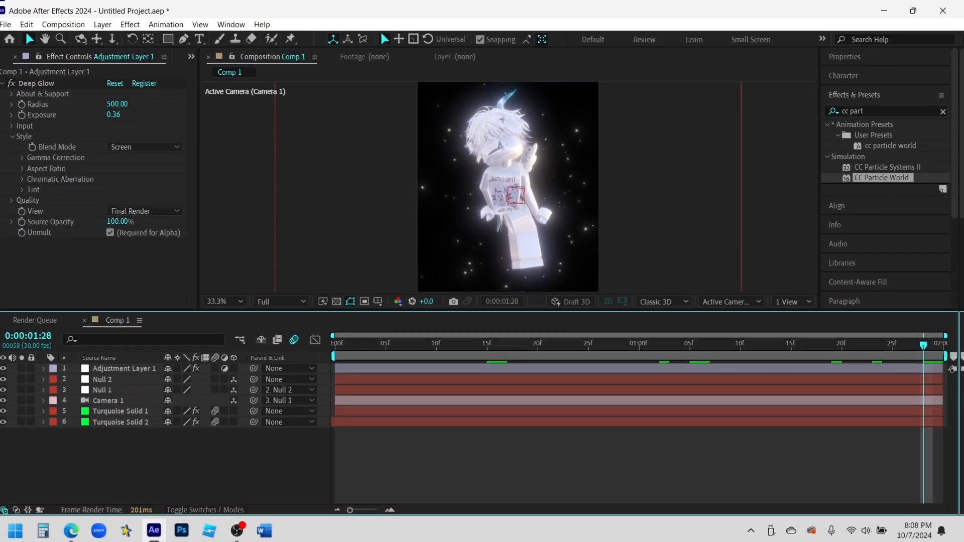
left_click(135, 399)
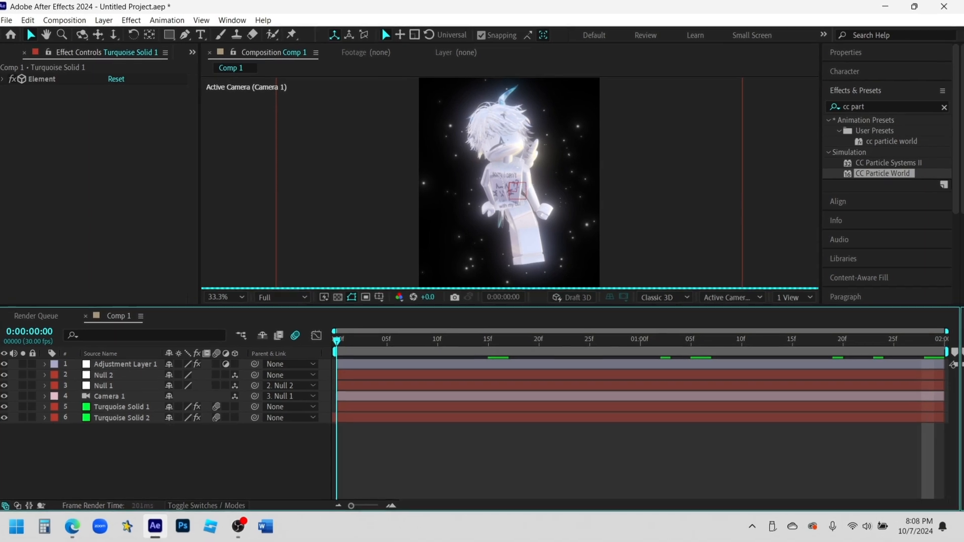
key("space")
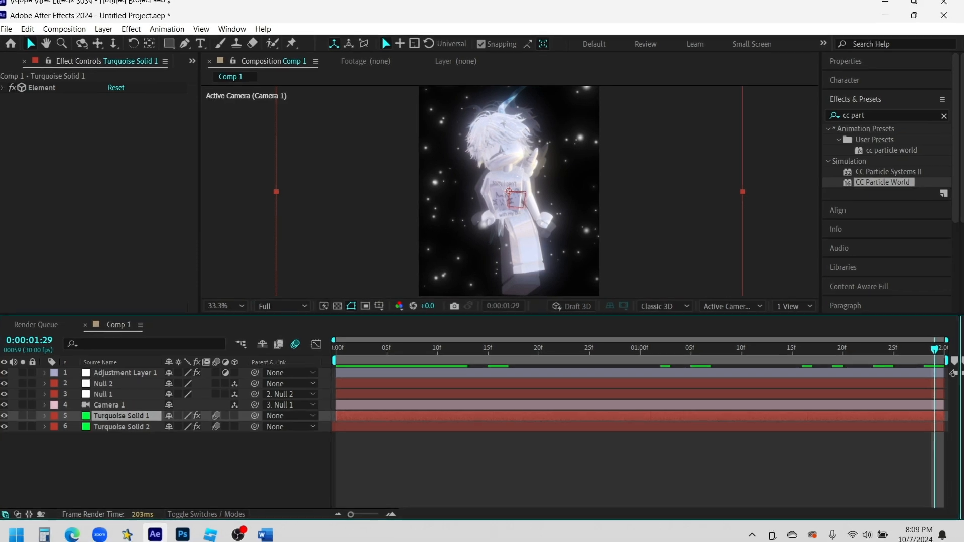
- Duplicate Turquoise Solid 1 and, near 0:00:01:28, scale the lower copy up to 376%
key("ctrl+d")
key("Page_Up")
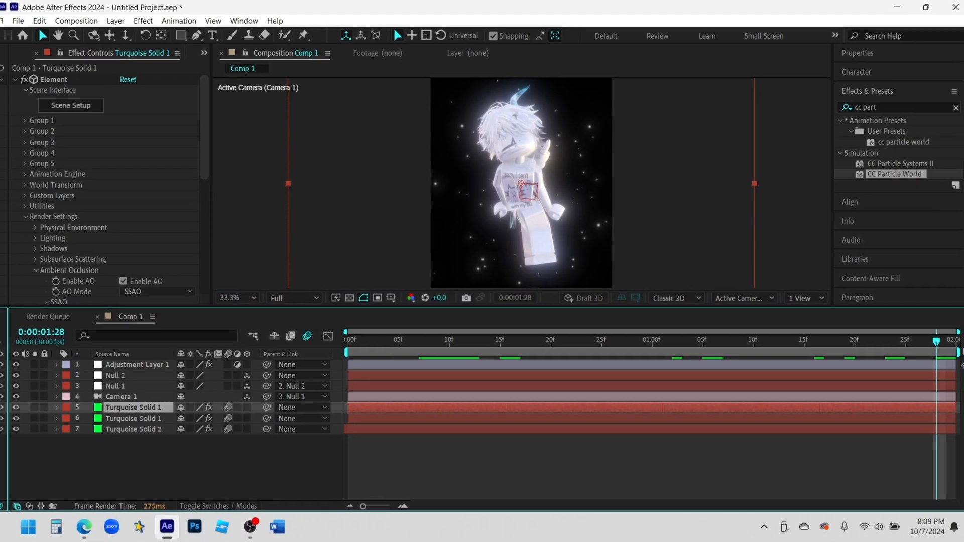
left_click(118, 427)
key("s")
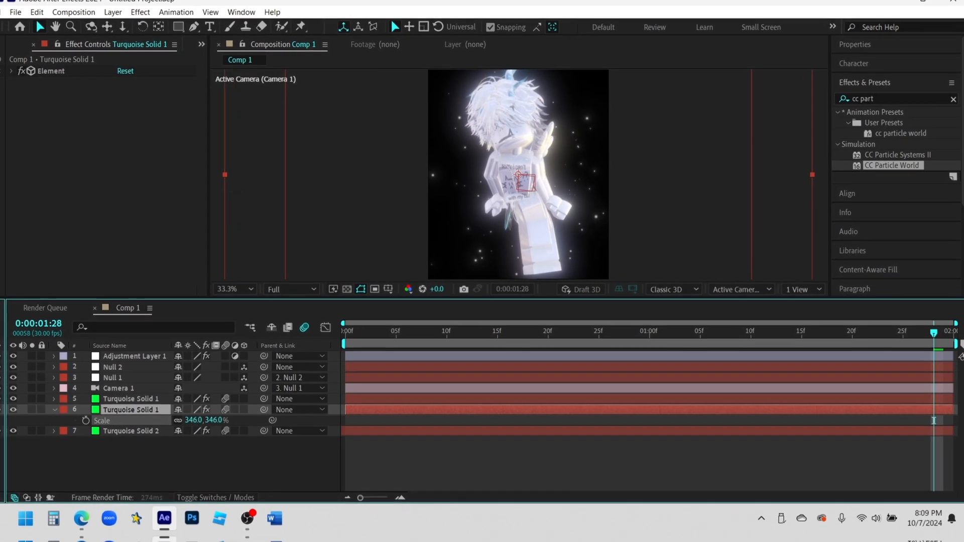
left_click_drag(194, 421, 208, 420)
left_click(150, 462)
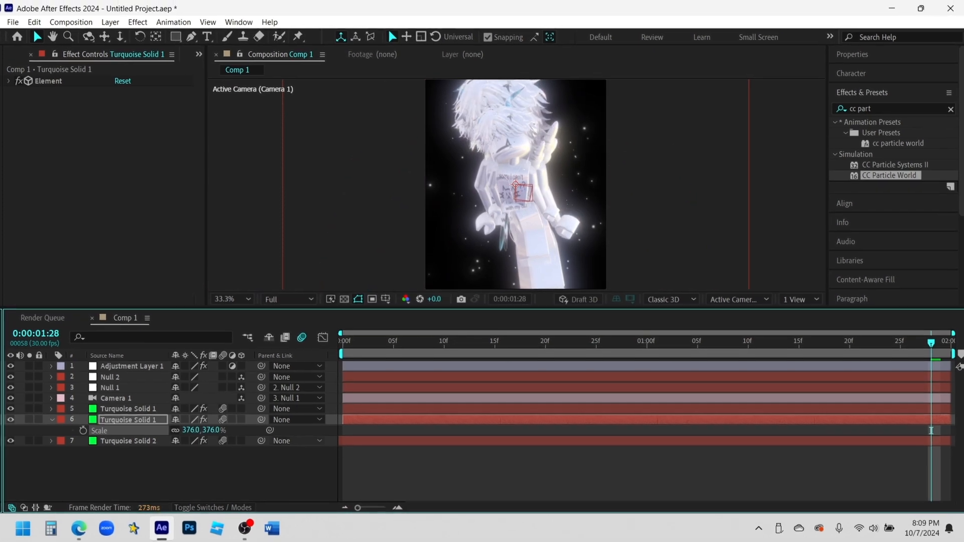
- Set the opacity of the enlarged lower Turquoise Solid 1 copy to 15% and collapse its properties
left_click(55, 410)
key("t")
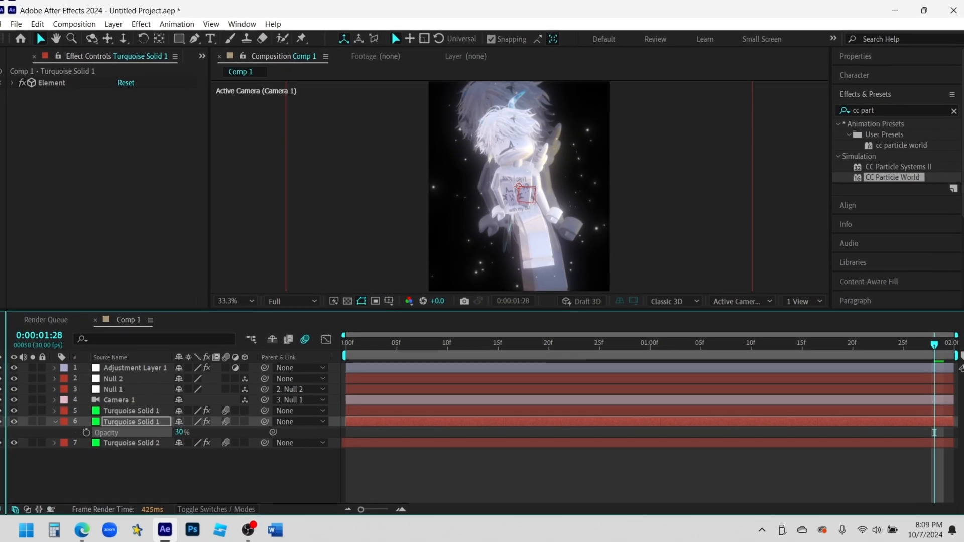
left_click(176, 422)
type("15")
key("Return")
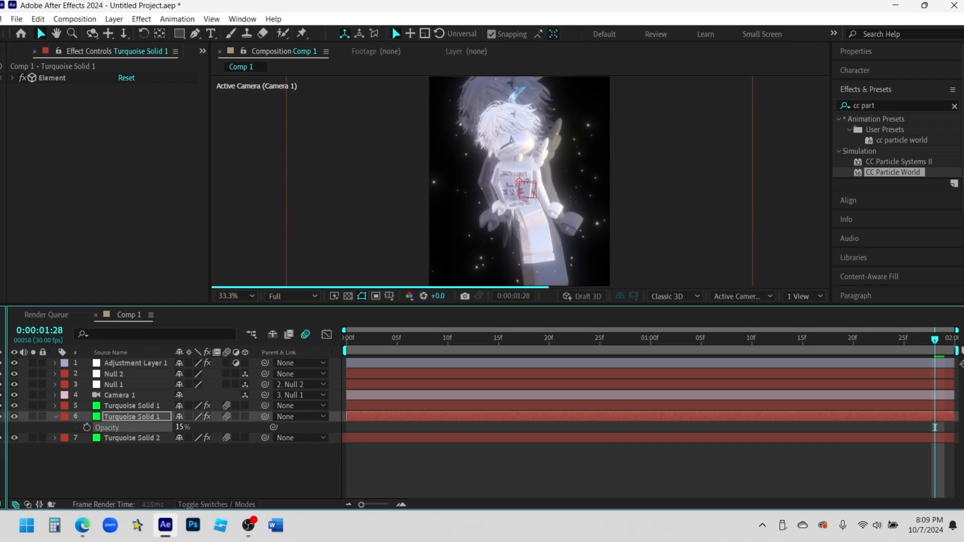
left_click(151, 465)
left_click(53, 412)
- Preview the composition from 0:00:00:13 with the faded duplicate, and clear the effects search
key("space")
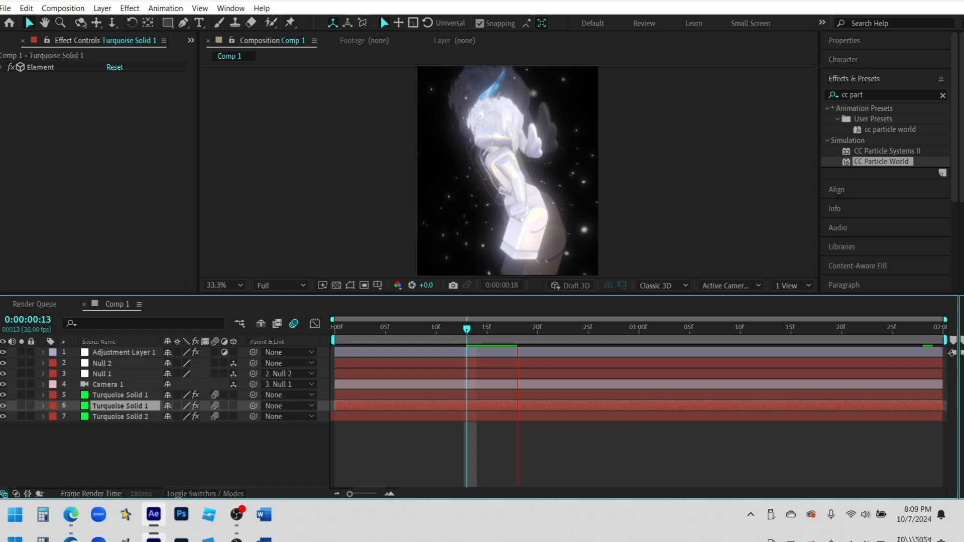
left_click(13, 93)
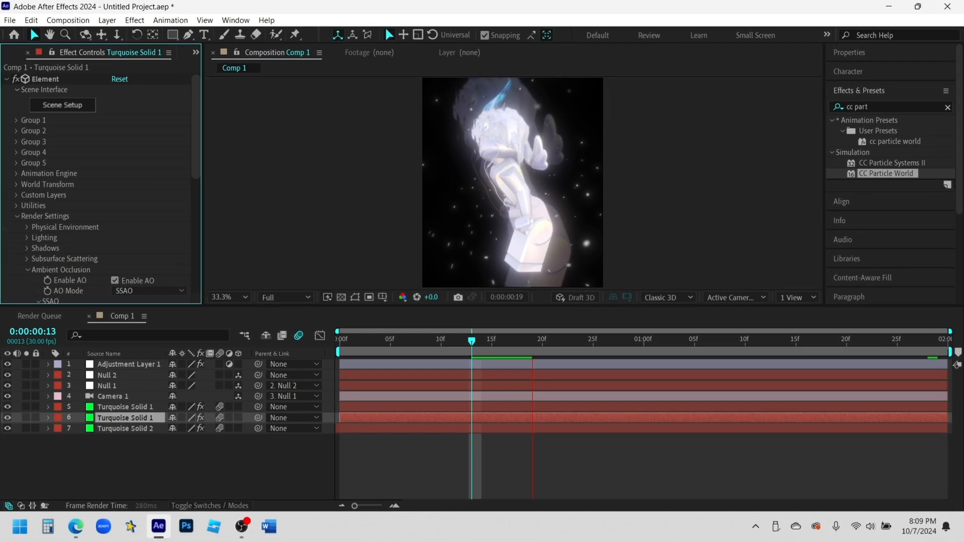
left_click(125, 407)
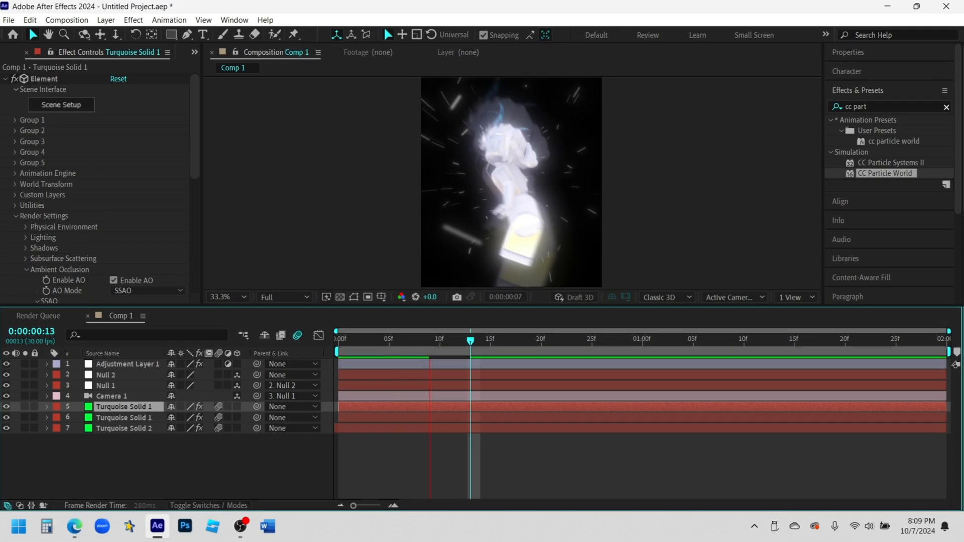
left_click(947, 96)
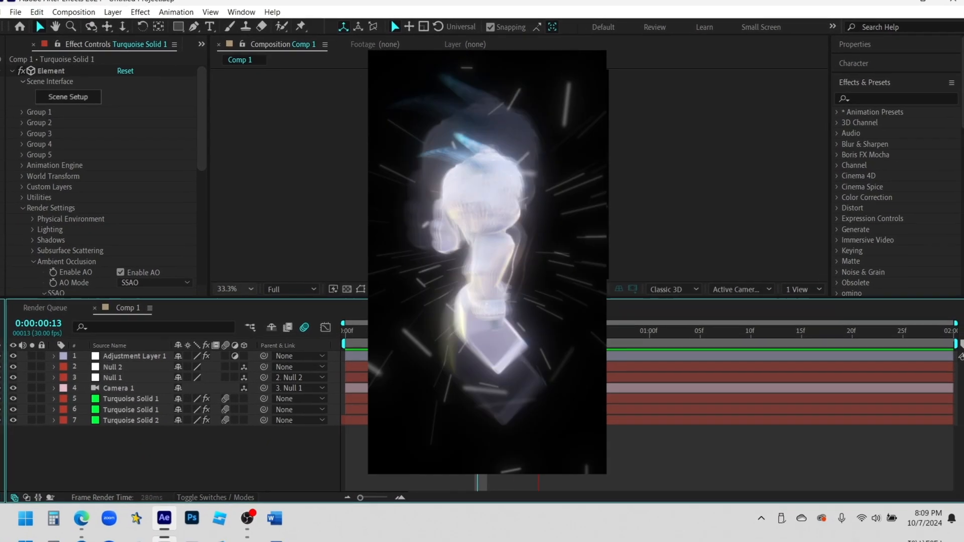
- Fit the whole composition in the viewer while the preview plays, and stop playback
left_click(224, 294)
left_click(249, 86)
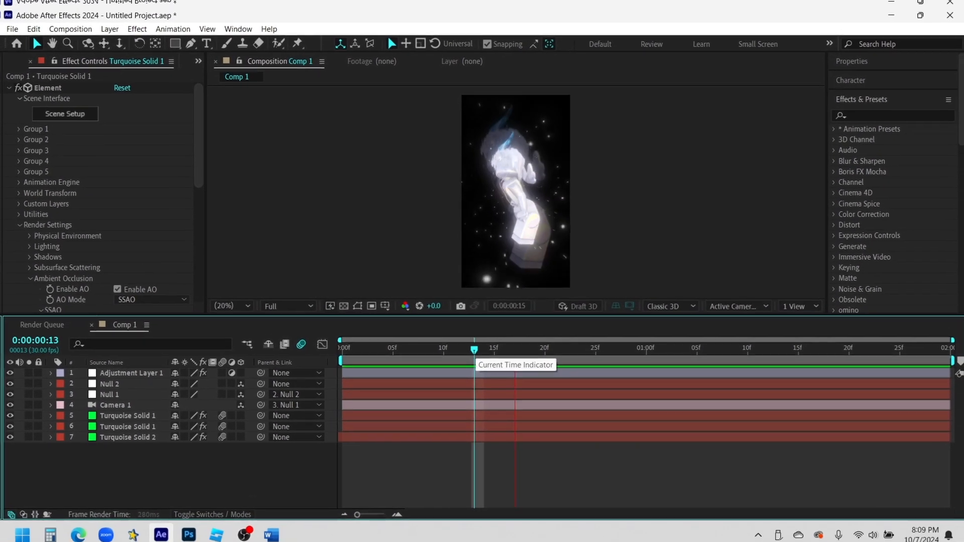
key("space")
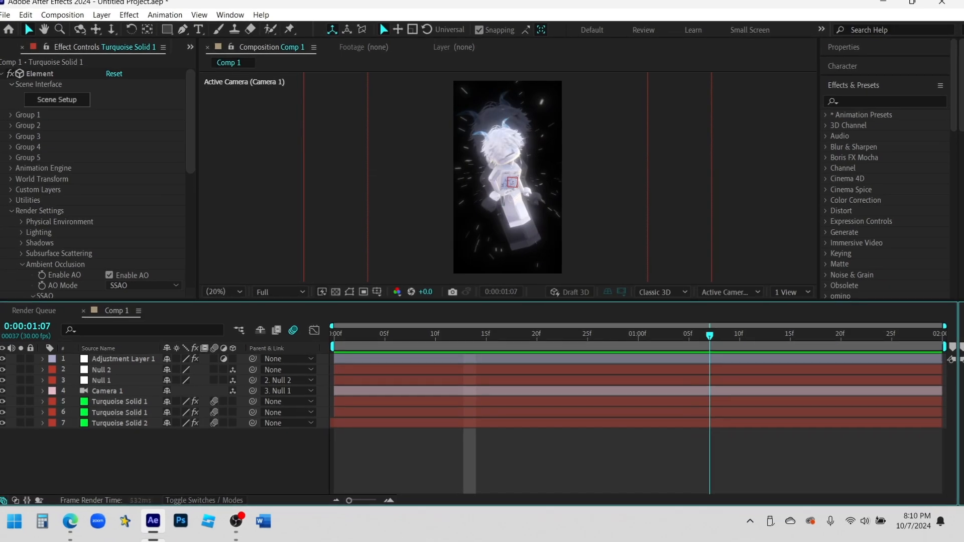